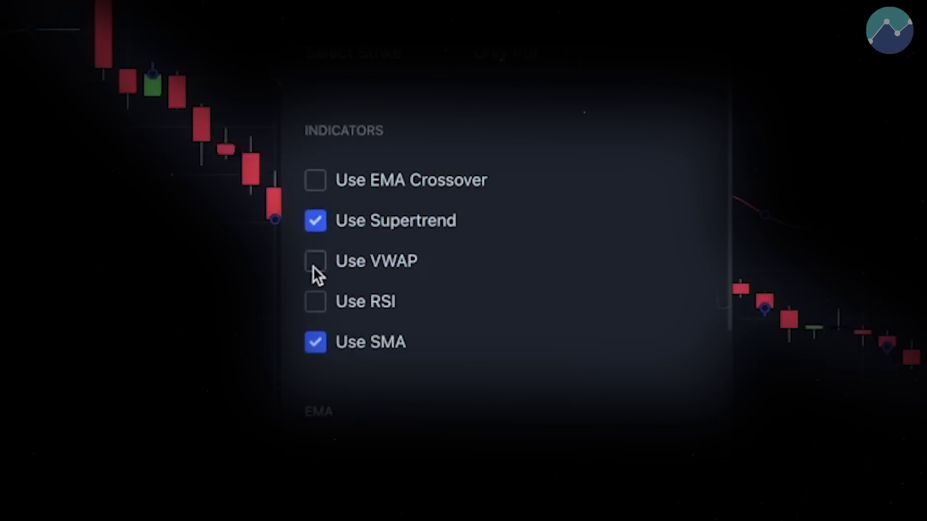
# Enable the VWAP and RSI indicators alongside Supertrend and SMA in the indicator settings.
pyautogui.click(313, 267)
pyautogui.click(316, 301)
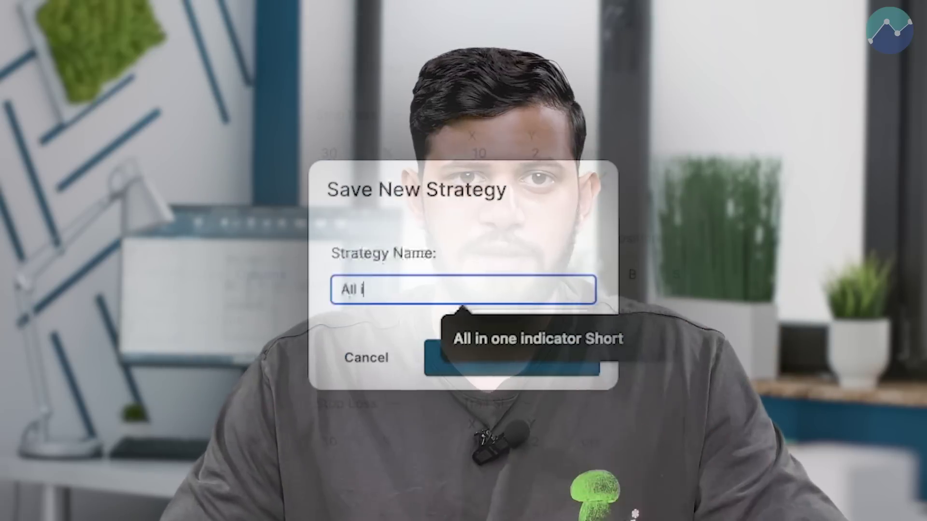
# Name the new strategy "All in one indicator Short".
pyautogui.write('n one')
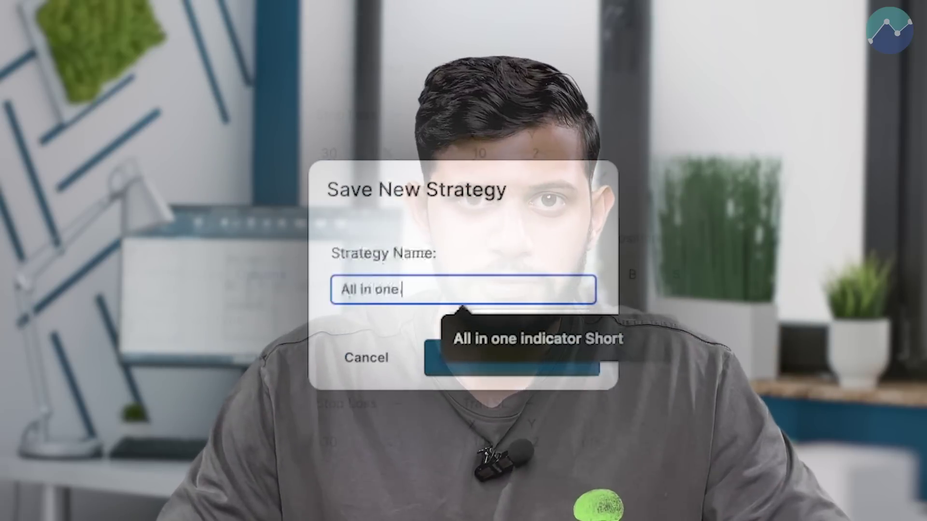
pyautogui.click(493, 340)
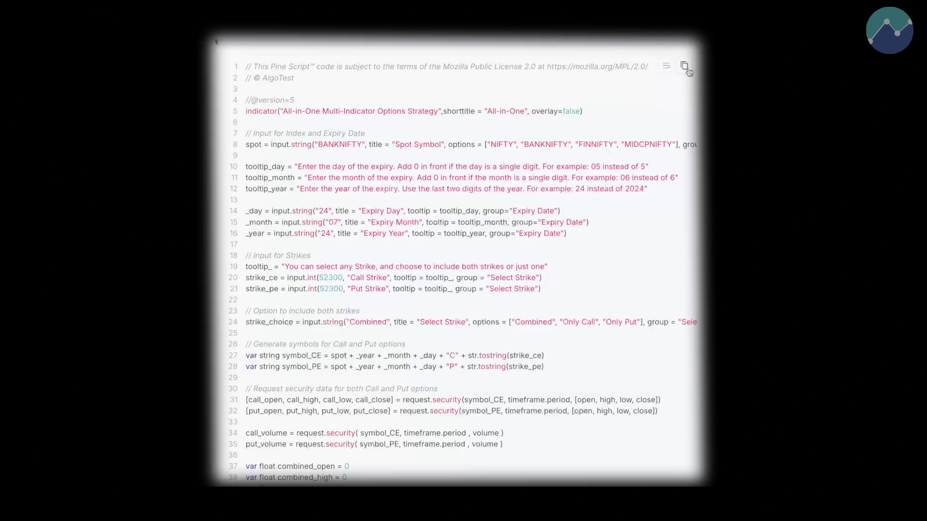
pyautogui.scroll(-5, 562, 311)
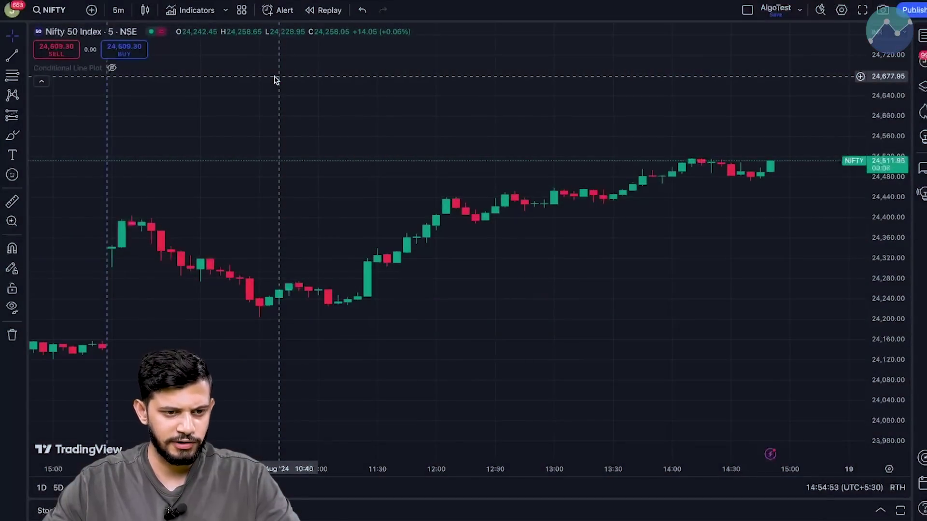
pyautogui.click(61, 11)
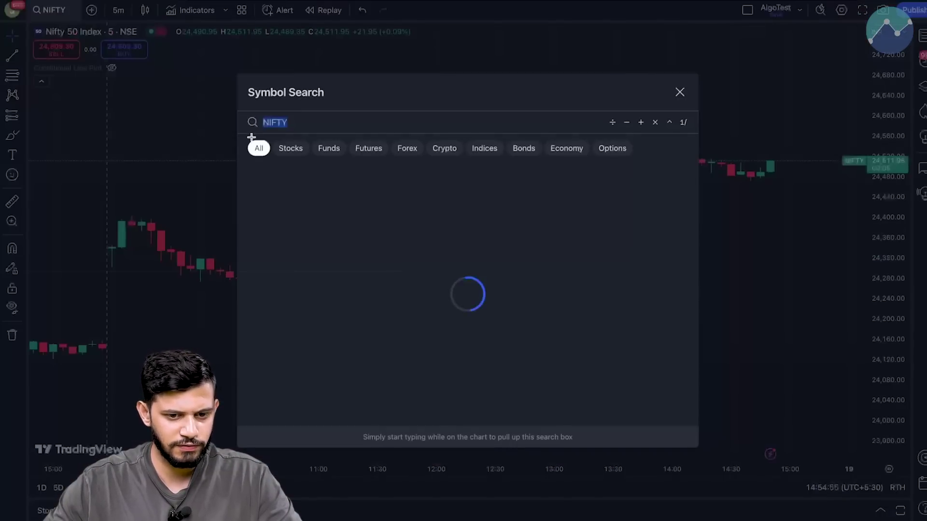
pyautogui.click(216, 133)
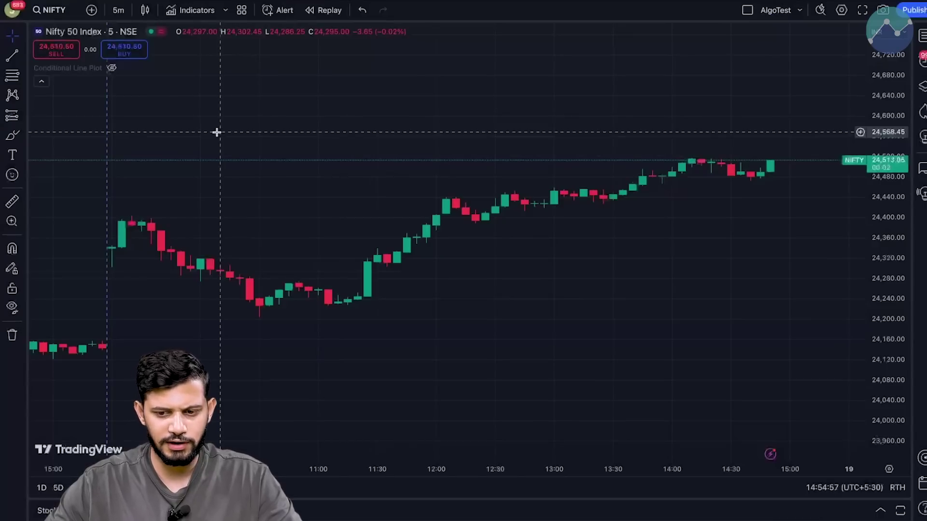
pyautogui.moveTo(279, 199); pyautogui.dragTo(302, 220)
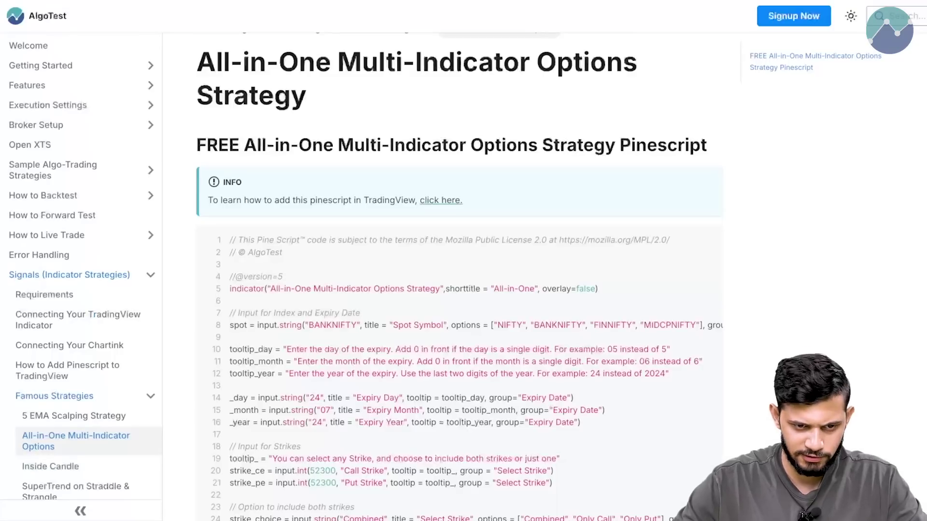
# Copy the complete All-in-One Multi-Indicator Options Strategy Pine Script from the AlgoTest documentation page and look through its code.
pyautogui.scroll(1, 381, 150)
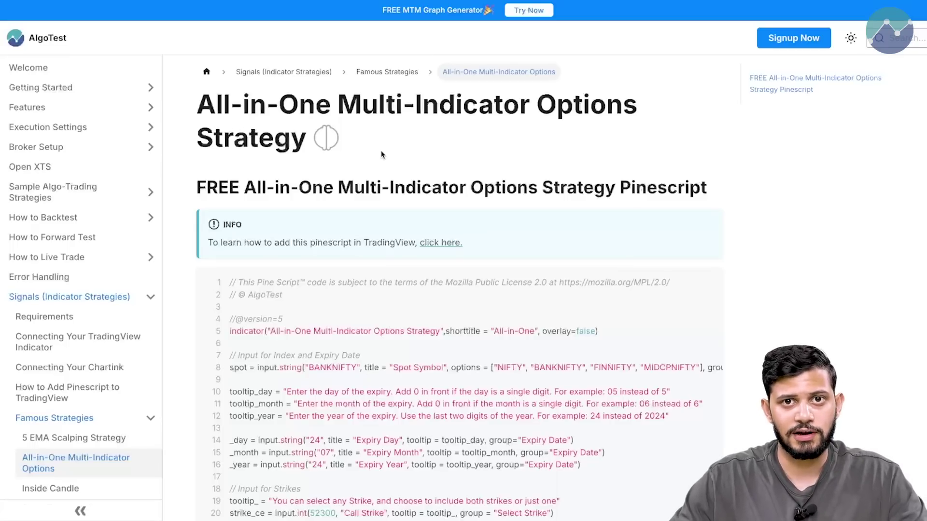
pyautogui.scroll(-1, 382, 154)
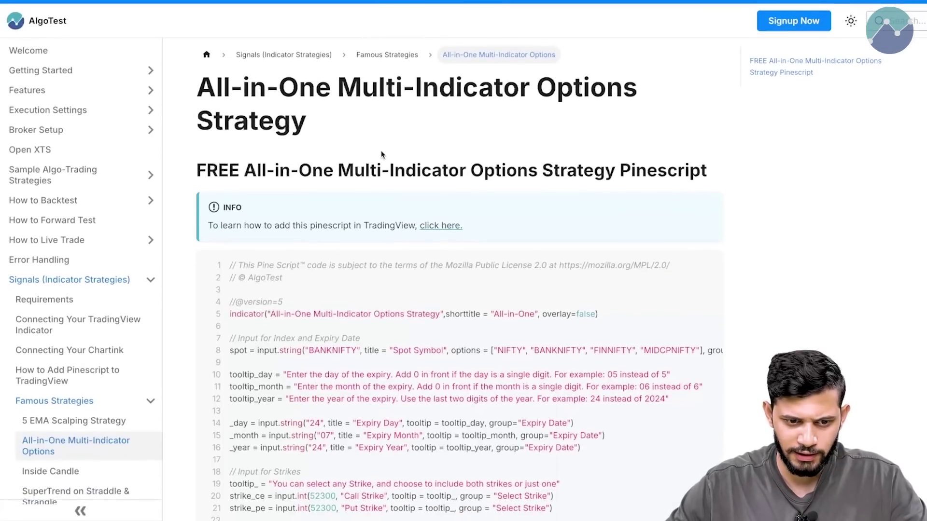
pyautogui.click(325, 121)
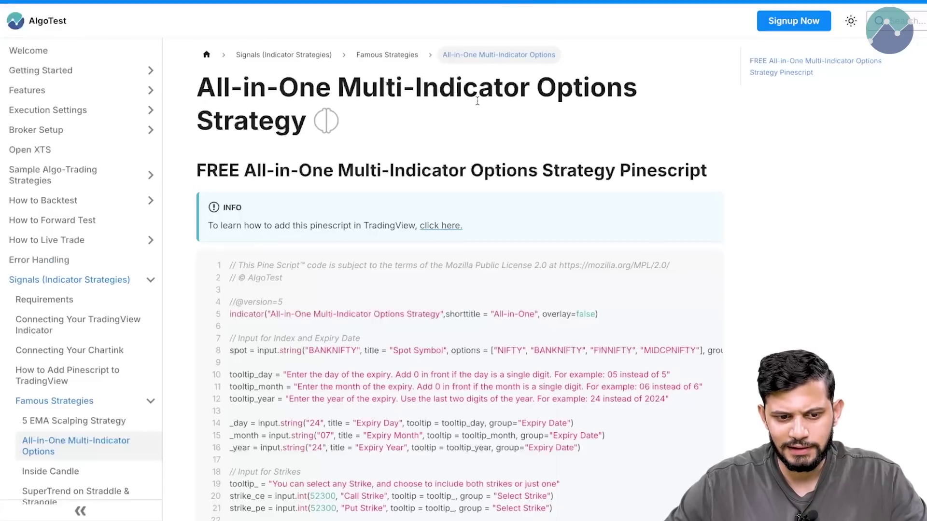
pyautogui.scroll(-3, 294, 225)
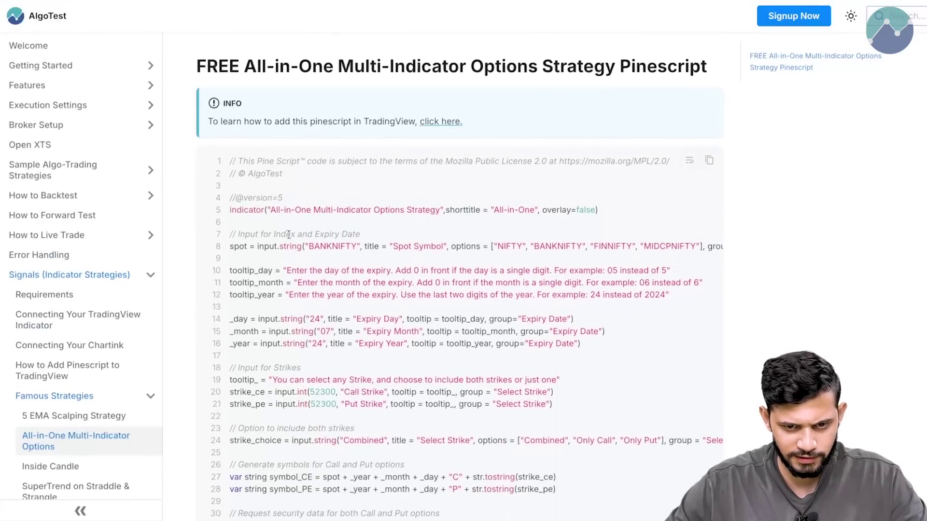
pyautogui.scroll(-3, 365, 195)
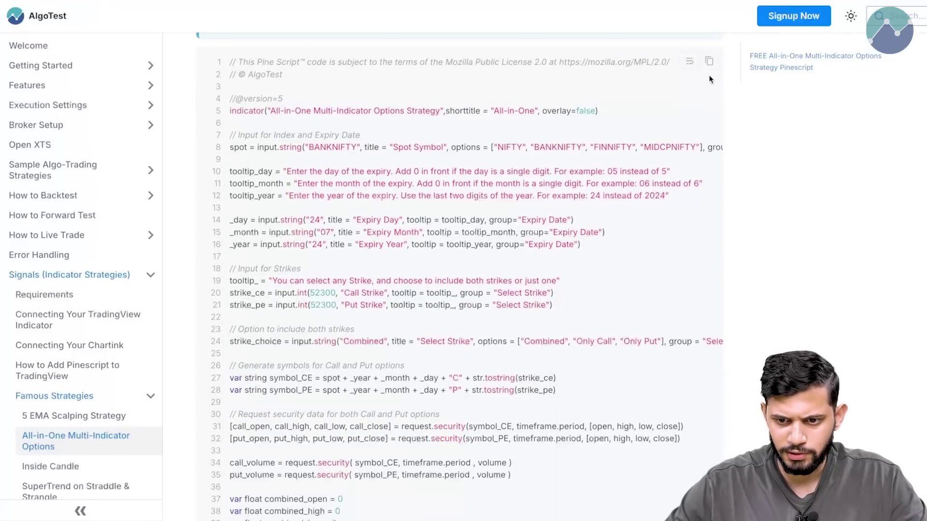
pyautogui.click(714, 67)
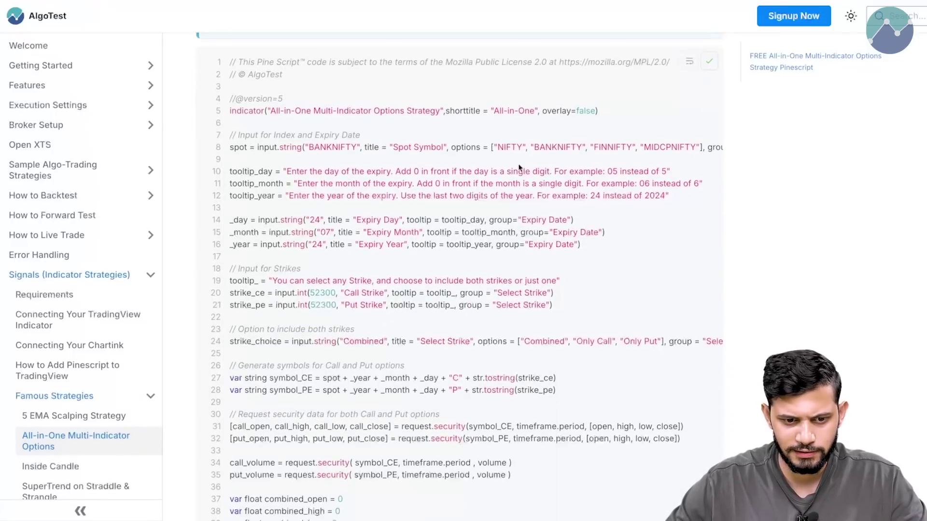
pyautogui.scroll(-8, 574, 327)
pyautogui.scroll(15, 575, 327)
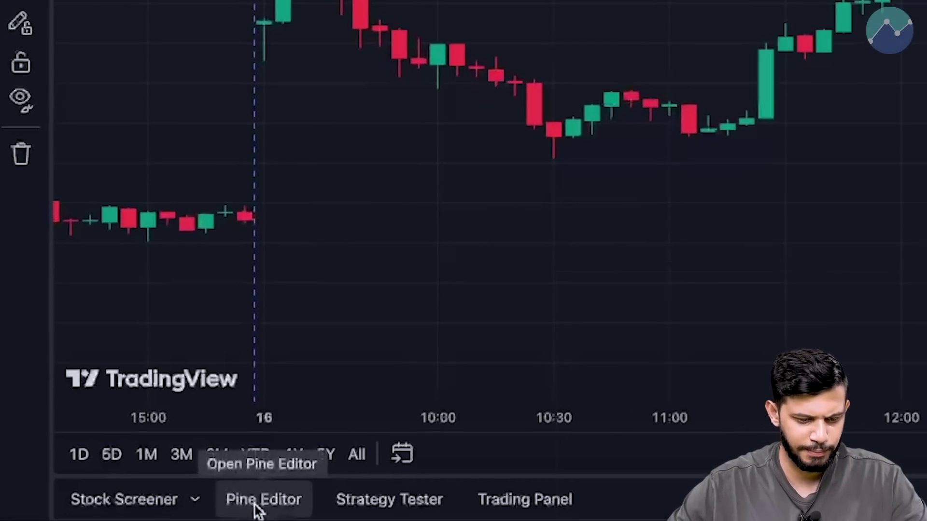
# Switch to TradingView and paste the copied script into the empty Pine Editor.
pyautogui.click(127, 511)
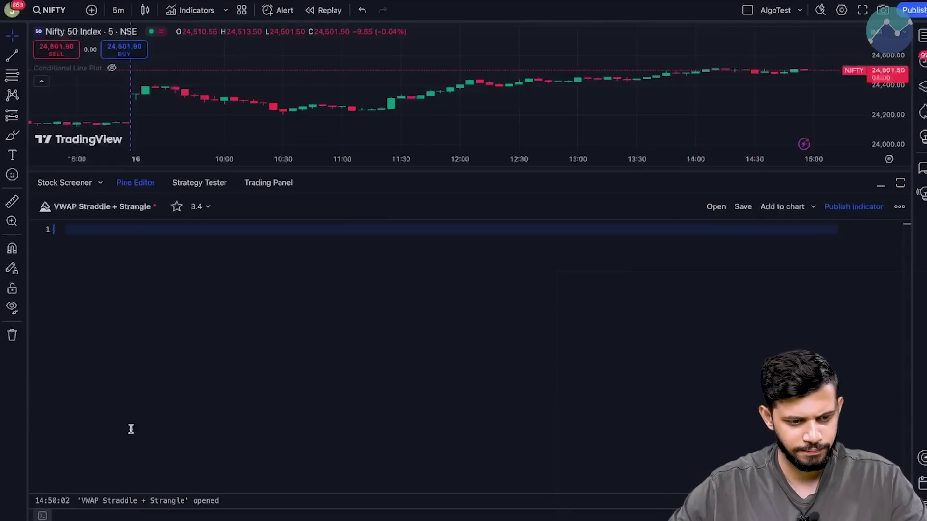
pyautogui.hotkey('ctrl', 'v')
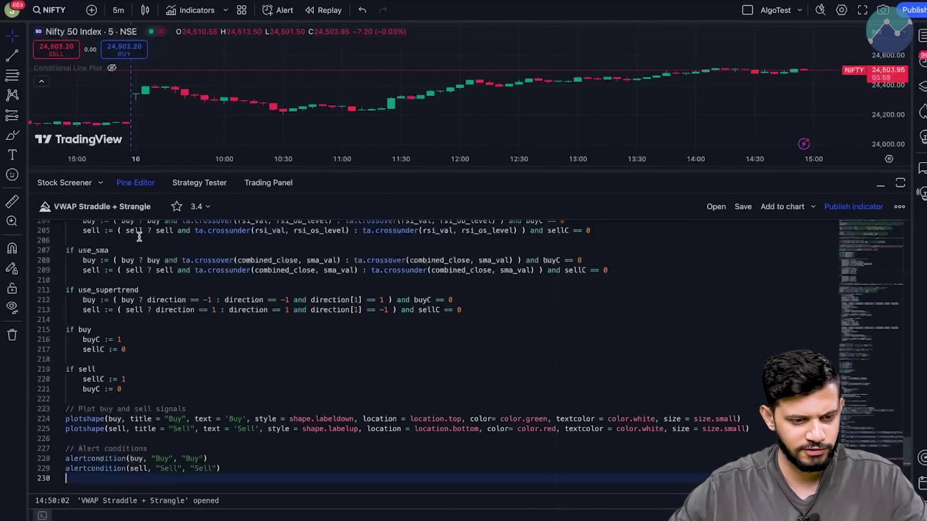
pyautogui.scroll(20, 286, 335)
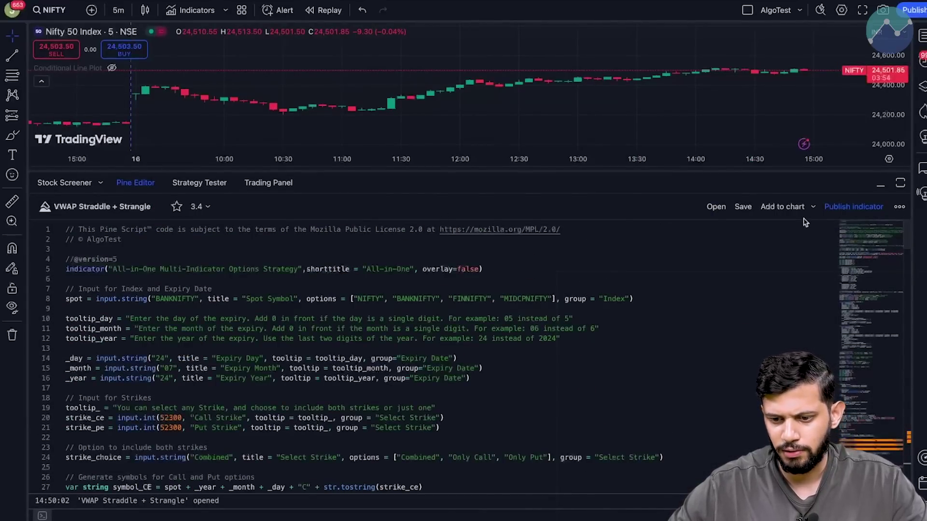
# Add the pasted script to the NIFTY chart, collapse the editor and maximize the All-in-One indicator pane.
pyautogui.click(776, 208)
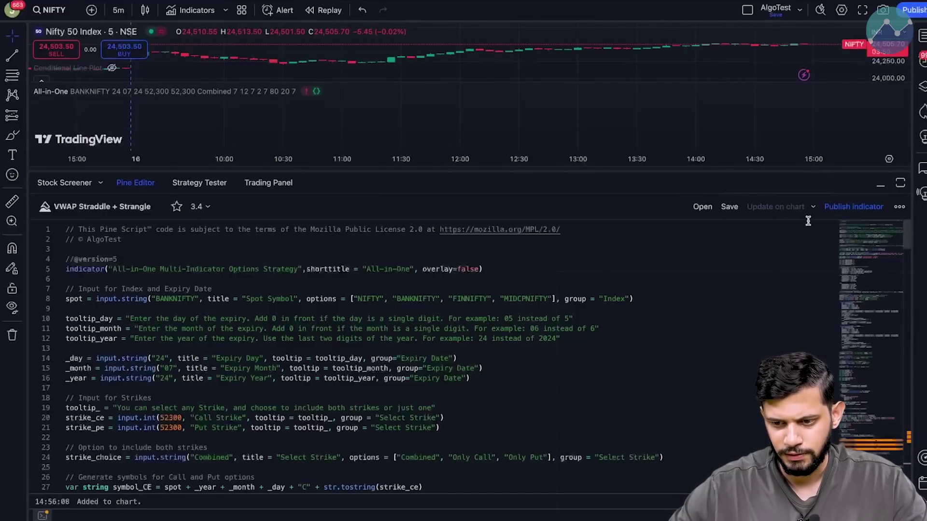
pyautogui.click(879, 189)
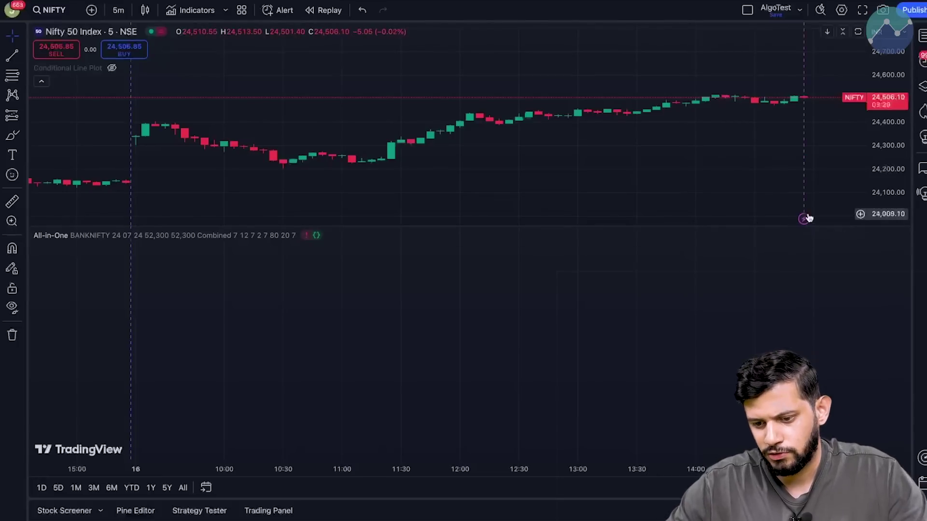
pyautogui.click(856, 236)
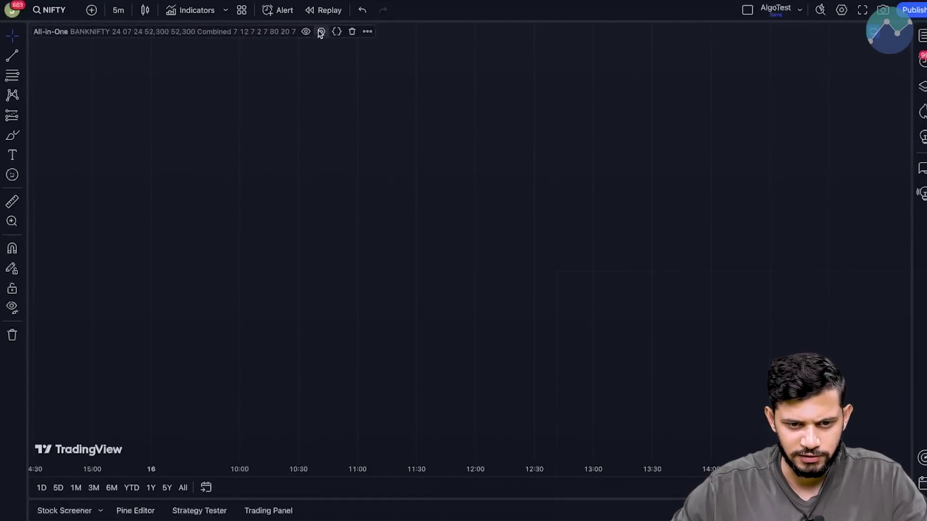
# Set the All-in-One indicator's spot symbol to NIFTY in its inputs.
pyautogui.click(321, 31)
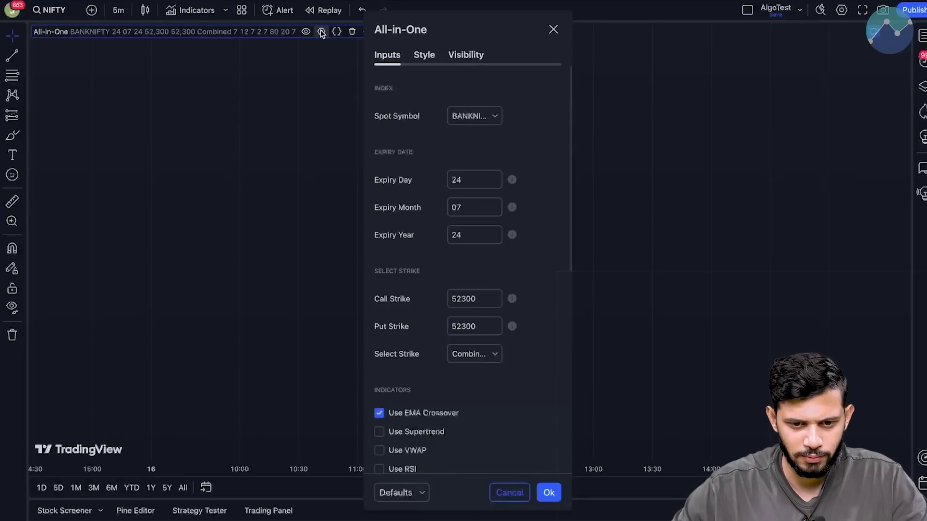
pyautogui.click(495, 117)
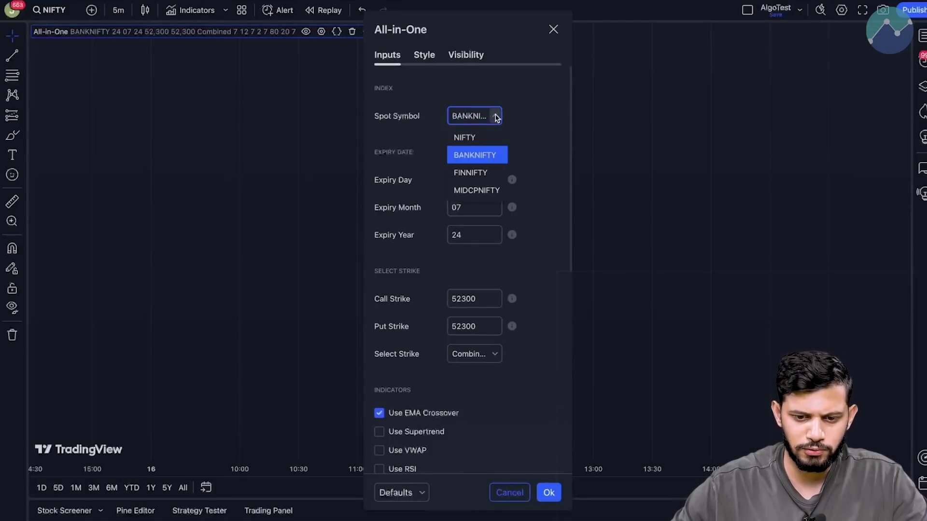
pyautogui.click(481, 138)
pyautogui.click(496, 117)
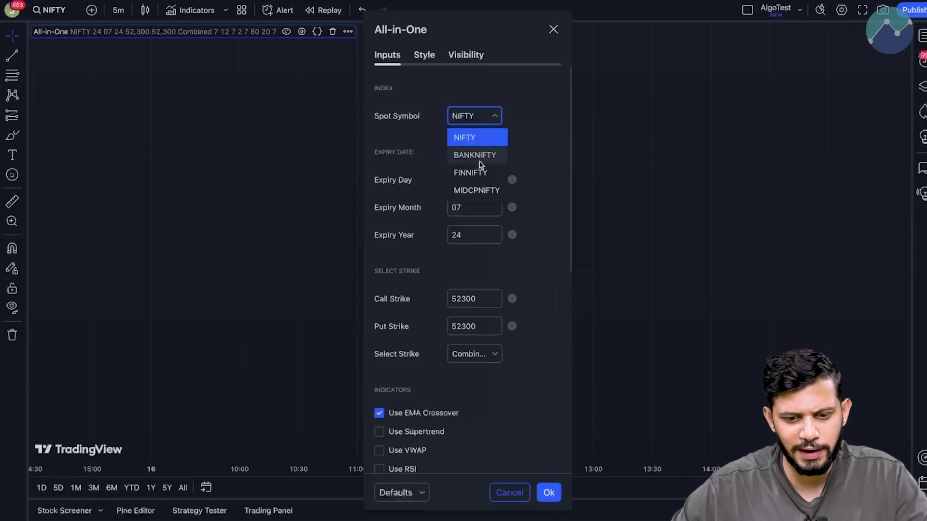
pyautogui.click(526, 131)
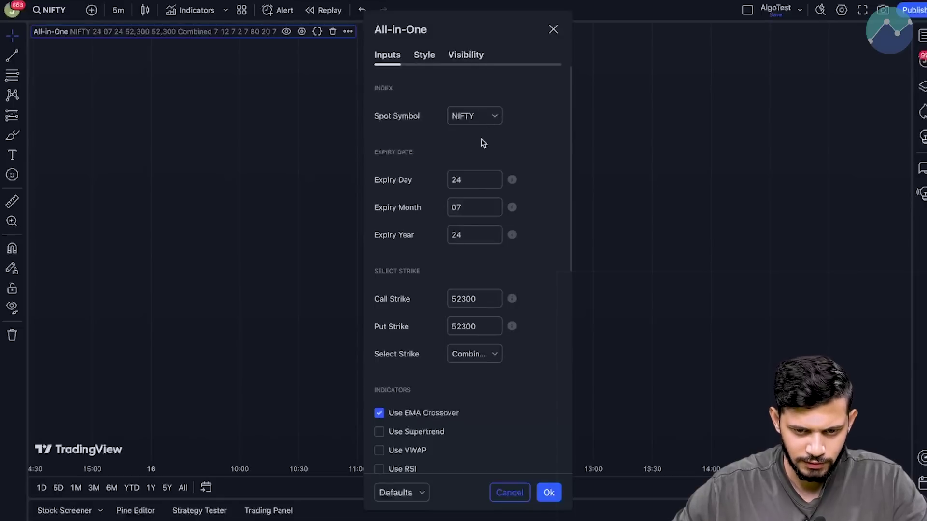
# Set the indicator's expiry day to 22 and expiry month to 08.
pyautogui.click(469, 186)
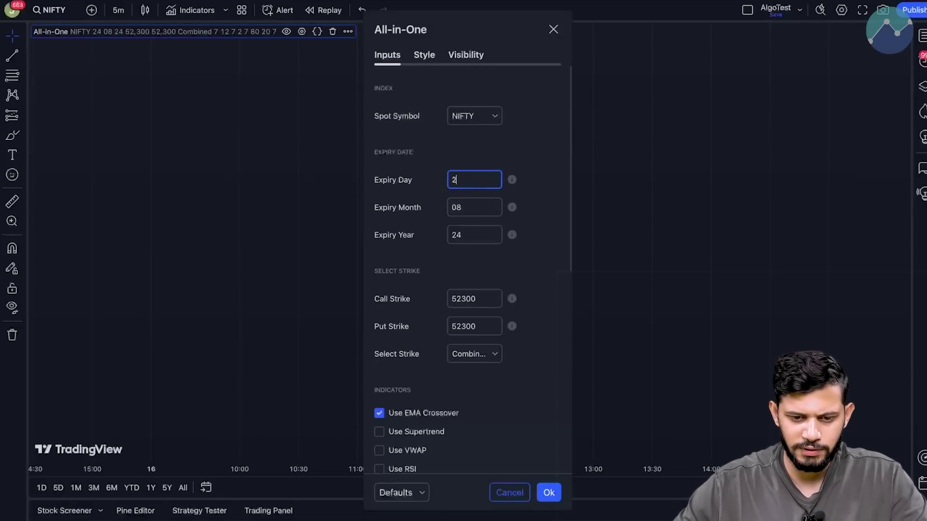
pyautogui.write('2')
pyautogui.click(497, 158)
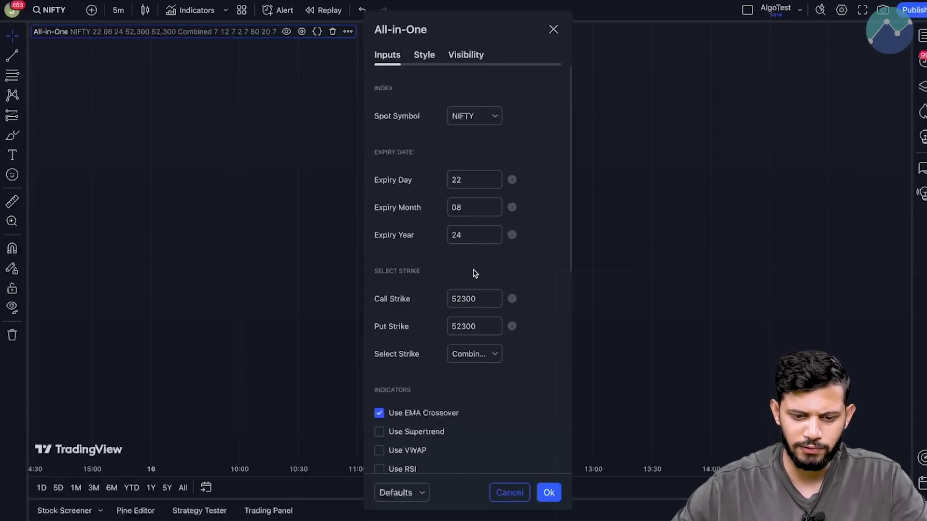
# Set both the call strike and the put strike to 24500 and apply the indicator settings.
pyautogui.doubleClick(479, 295)
pyautogui.write('24')
pyautogui.doubleClick(478, 322)
pyautogui.write('24500')
pyautogui.click(529, 344)
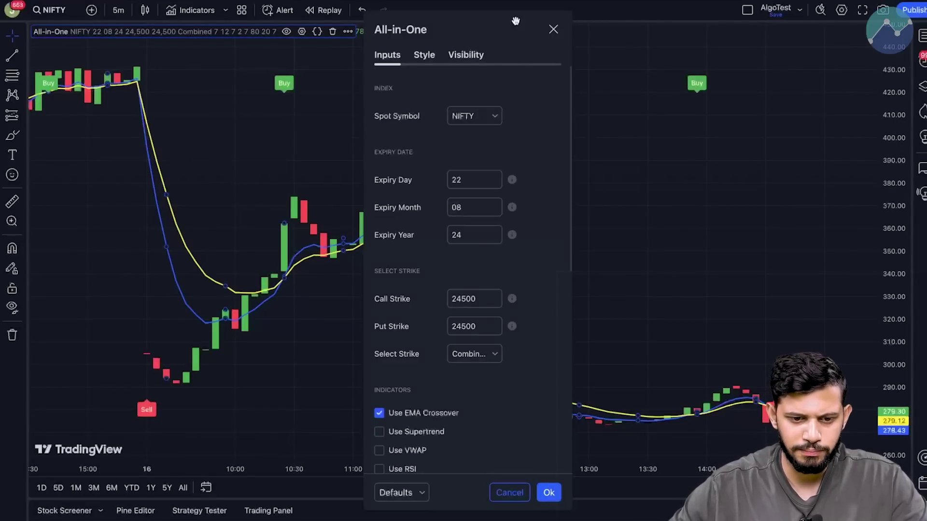
pyautogui.moveTo(498, 27); pyautogui.dragTo(544, 28)
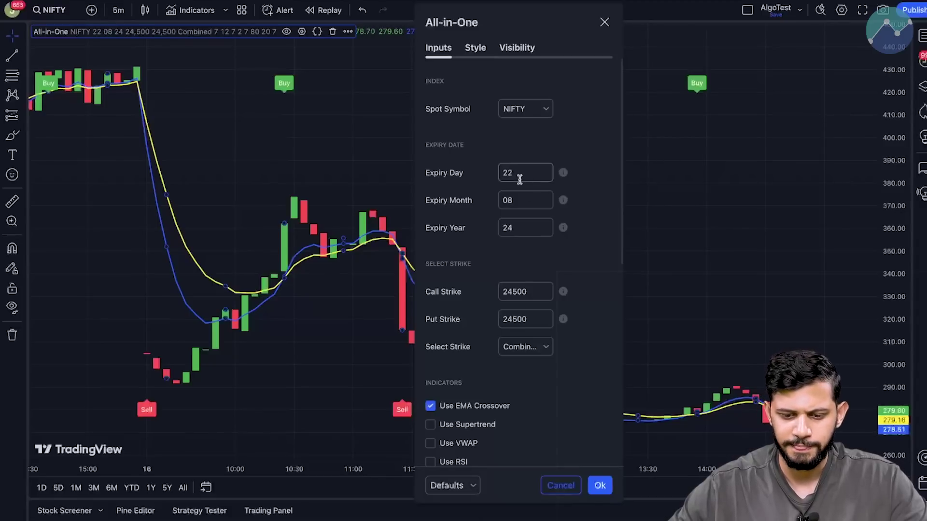
pyautogui.click(598, 486)
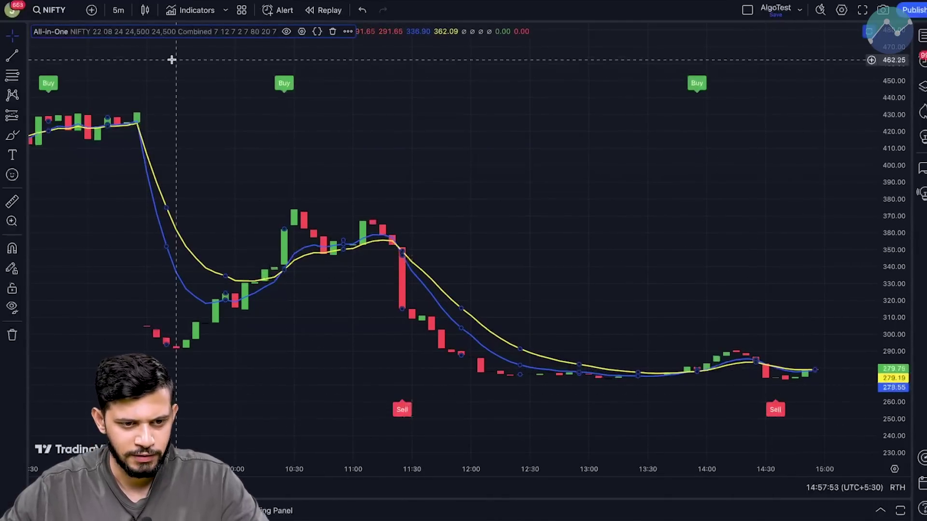
# Change the All-in-One indicator's strike selection to Only Call and apply it to the chart.
pyautogui.click(302, 32)
pyautogui.click(471, 355)
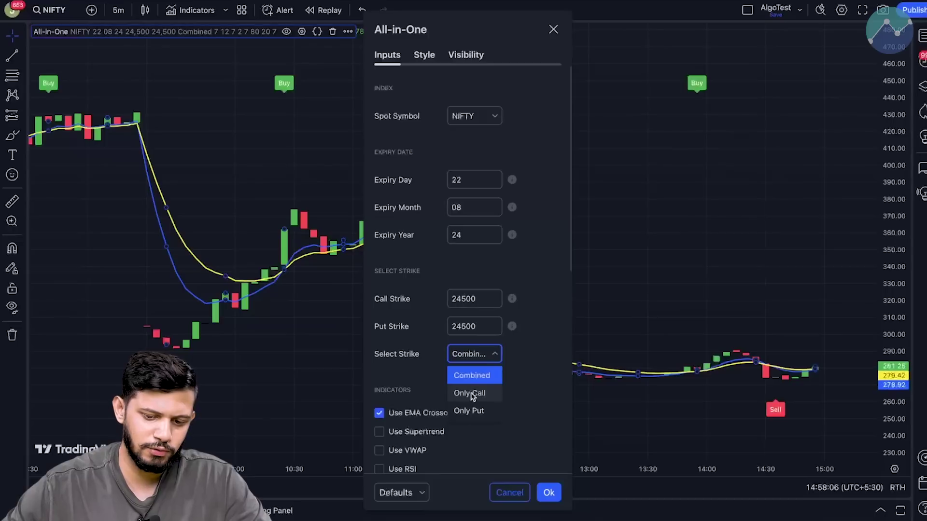
pyautogui.click(472, 395)
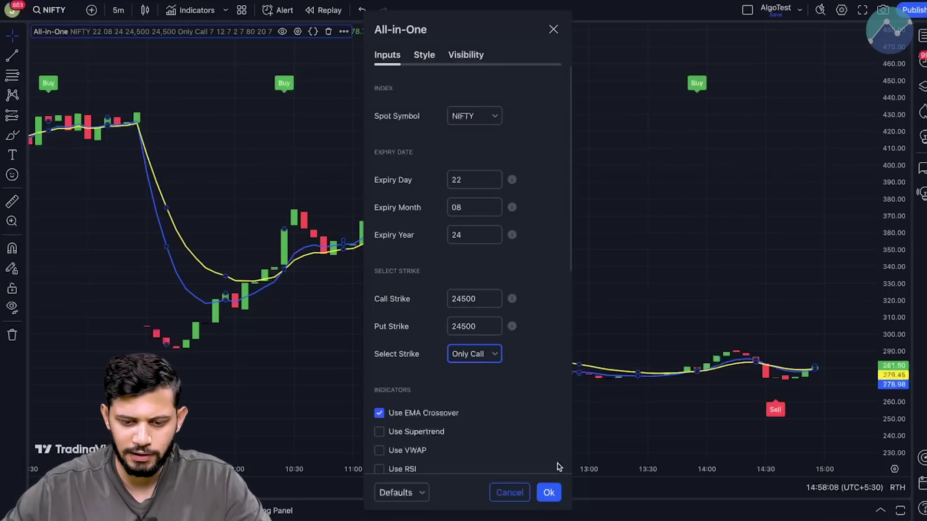
pyautogui.click(560, 499)
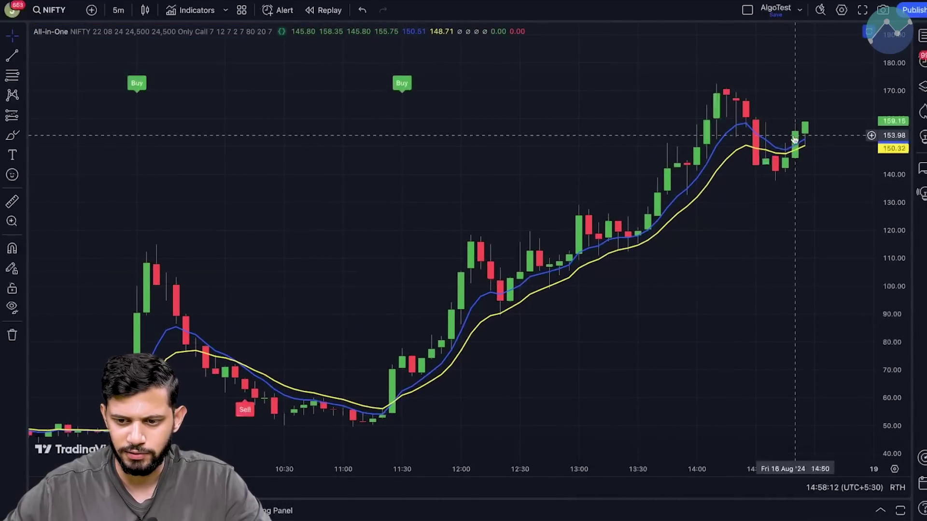
# Change the All-in-One indicator's strike selection to Only Put and apply it to the chart.
pyautogui.doubleClick(571, 265)
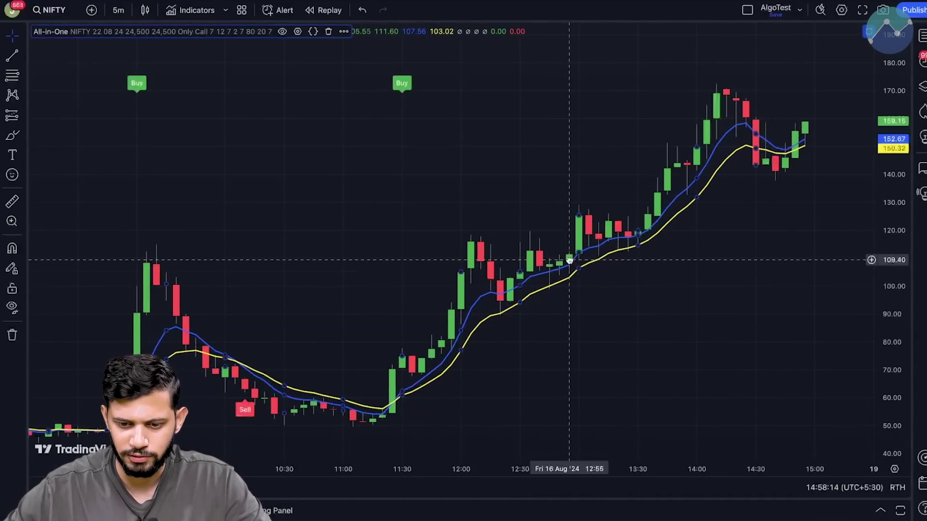
pyautogui.click(480, 352)
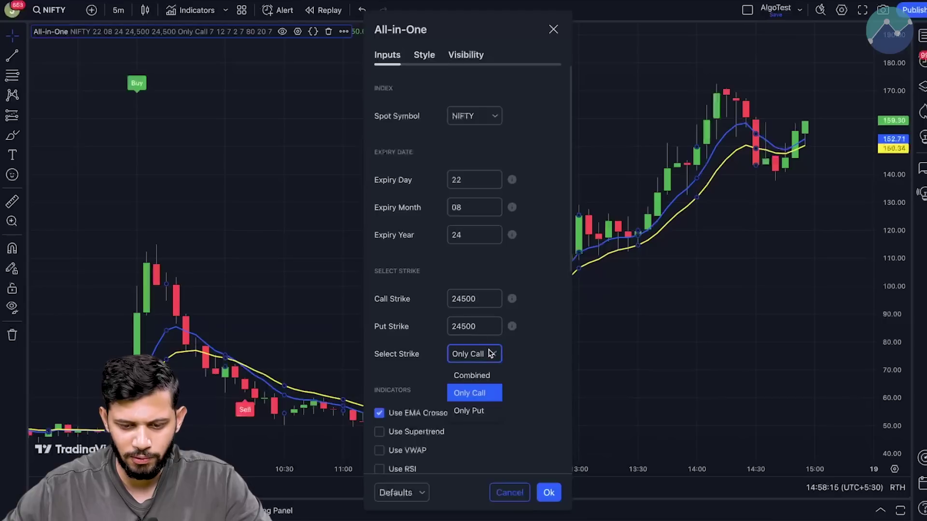
pyautogui.click(478, 408)
pyautogui.click(549, 493)
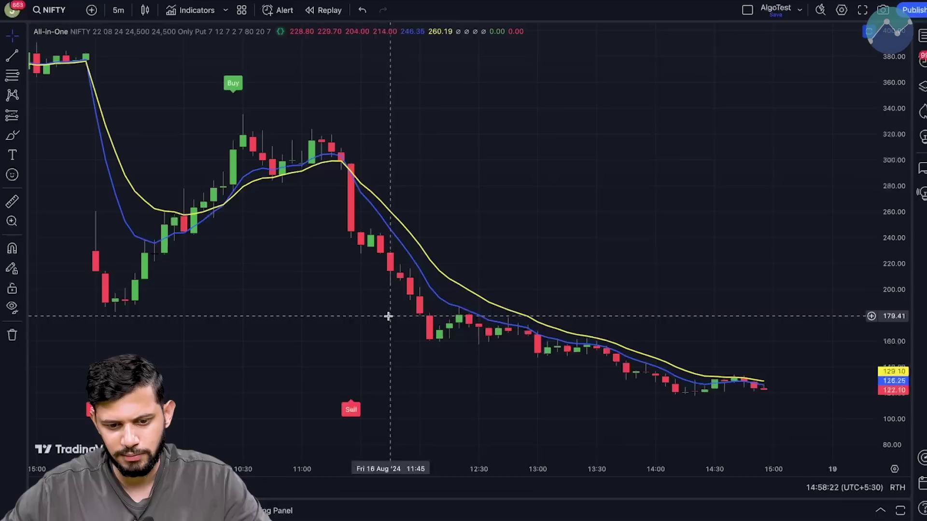
# In the All-in-One indicator's settings, disable EMA Crossover and enable Supertrend and SMA.
pyautogui.doubleClick(428, 317)
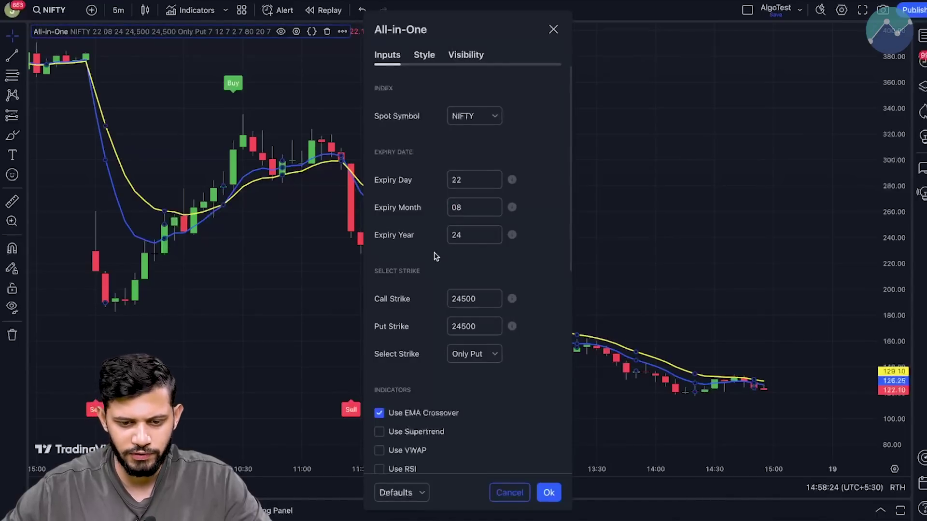
pyautogui.scroll(-5, 485, 279)
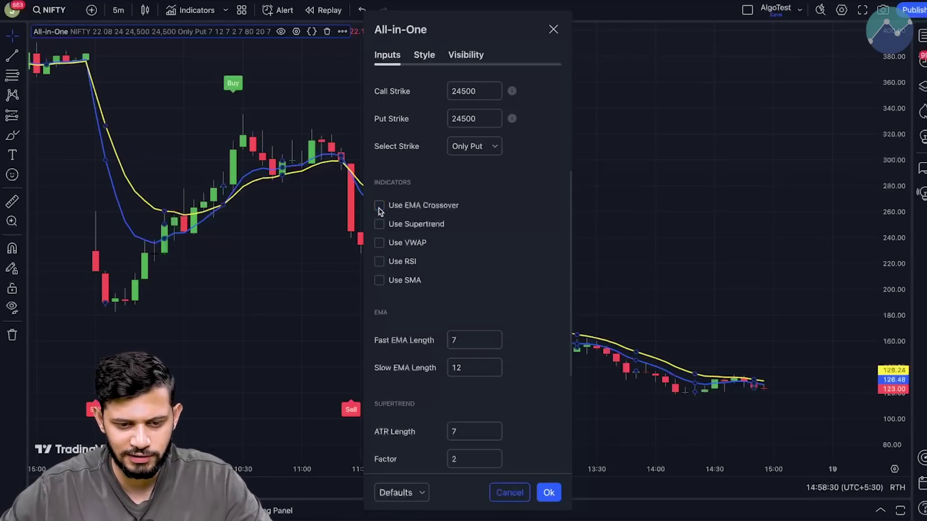
pyautogui.moveTo(442, 35)
pyautogui.mouseDown()
pyautogui.moveTo(774, 159)
pyautogui.moveTo(890, 333)
pyautogui.moveTo(890, 480)
pyautogui.moveTo(470, 41)
pyautogui.moveTo(470, 10)
pyautogui.moveTo(456, 31)
pyautogui.mouseUp()
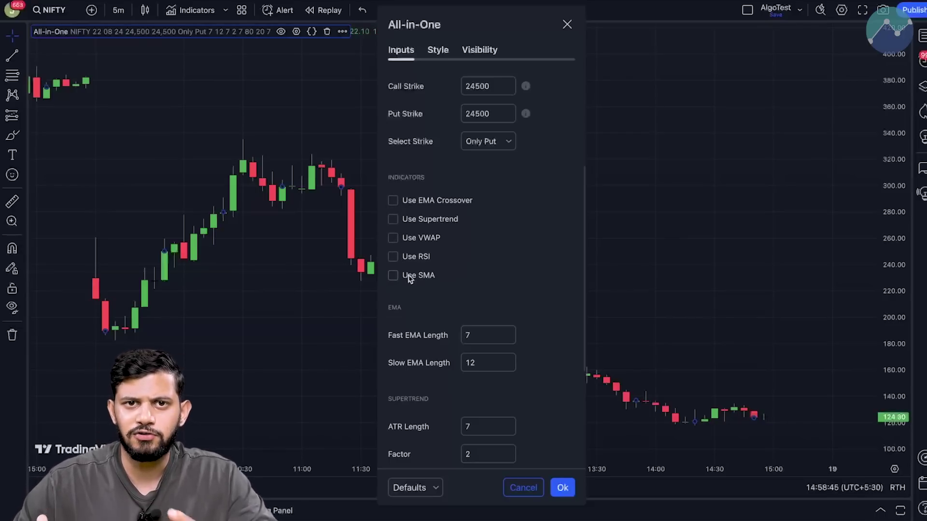
pyautogui.scroll(1, 512, 190)
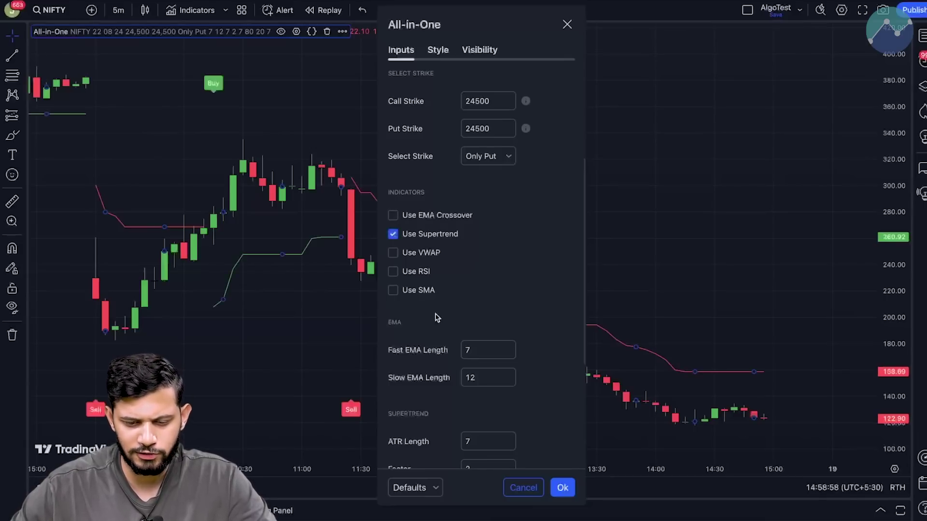
pyautogui.click(392, 291)
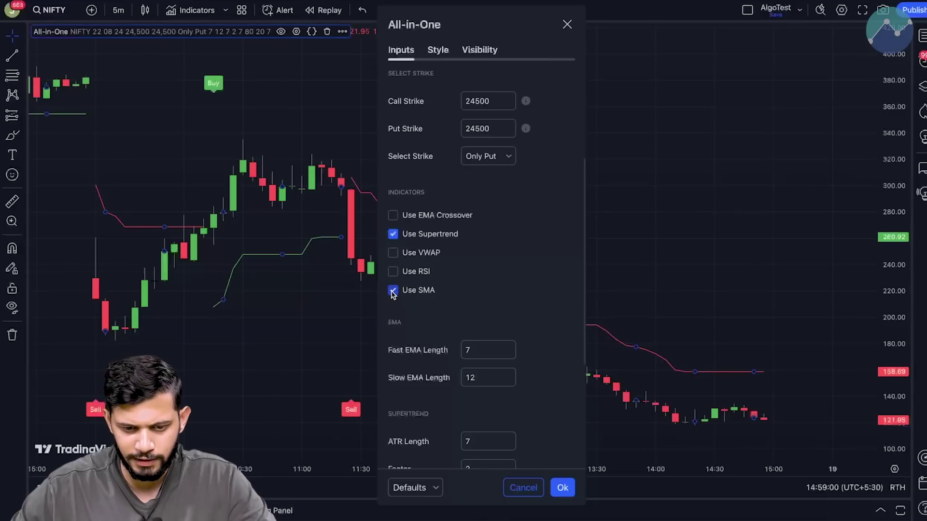
# Set the All-in-One indicator's SMA length to 100.
pyautogui.scroll(-4, 454, 295)
pyautogui.scroll(7, 453, 295)
pyautogui.scroll(-8, 454, 294)
pyautogui.scroll(-1, 468, 355)
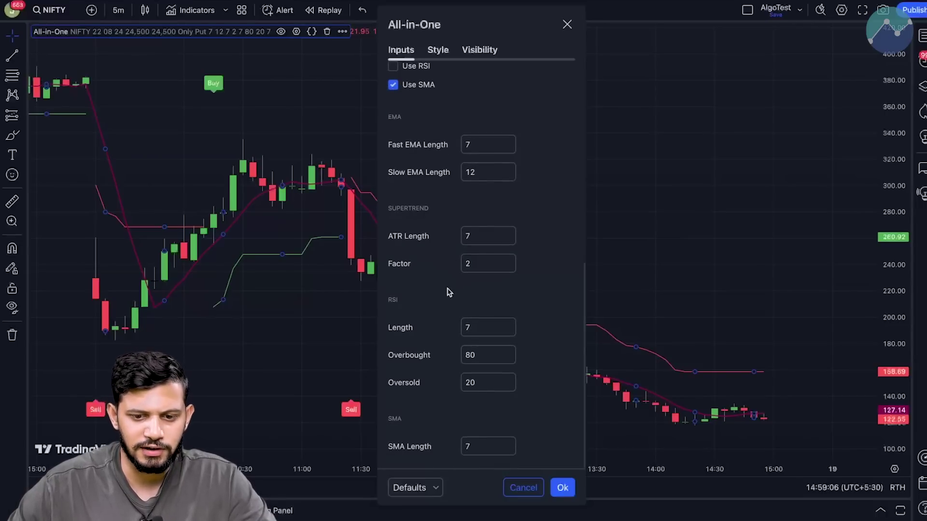
pyautogui.scroll(3, 448, 292)
pyautogui.scroll(-2, 443, 260)
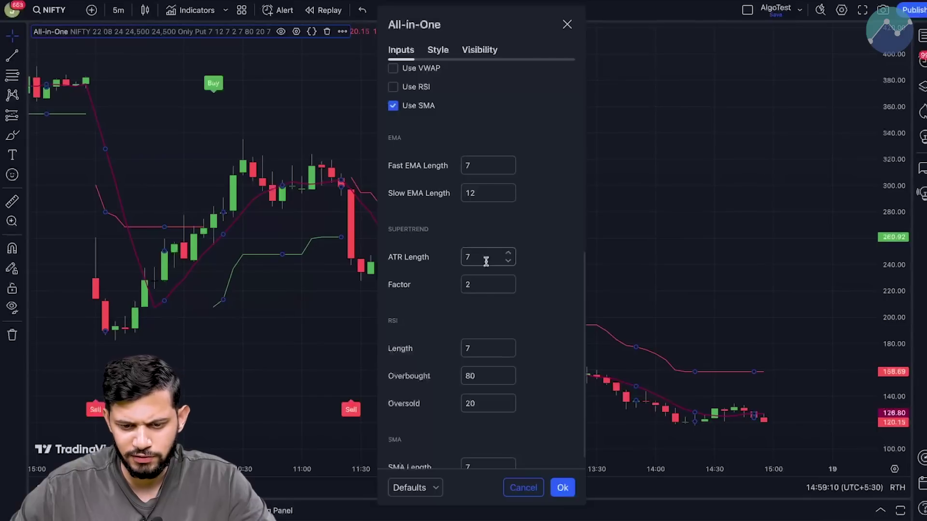
pyautogui.scroll(-1, 477, 289)
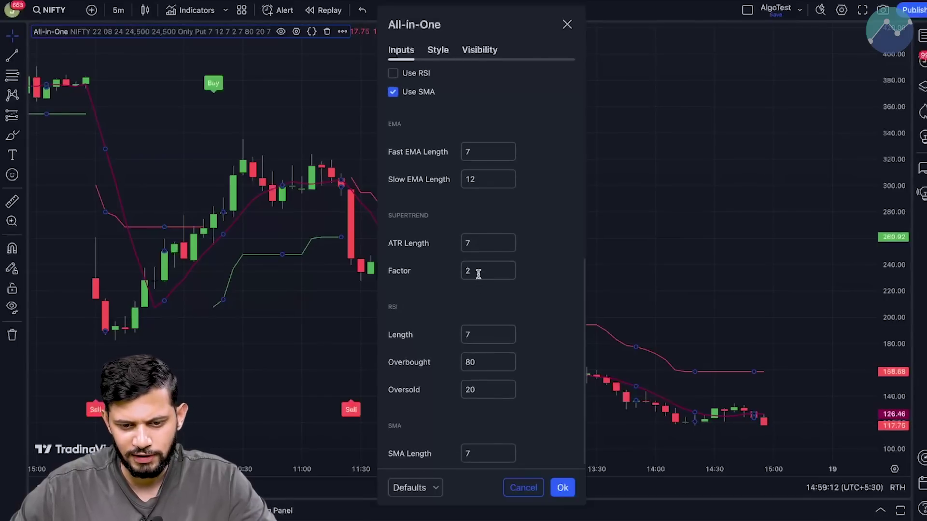
pyautogui.scroll(-1, 482, 264)
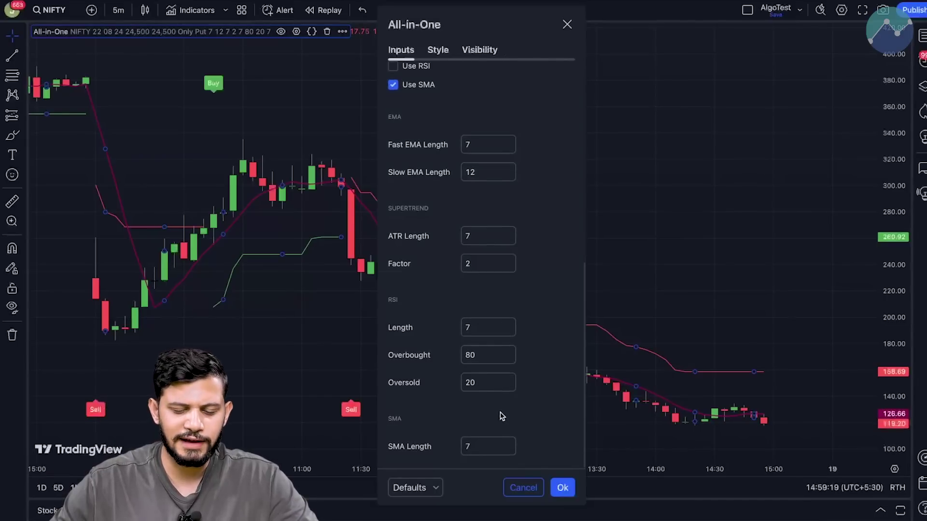
pyautogui.click(478, 444)
pyautogui.press('BackSpace')
pyautogui.write('100')
pyautogui.click(492, 419)
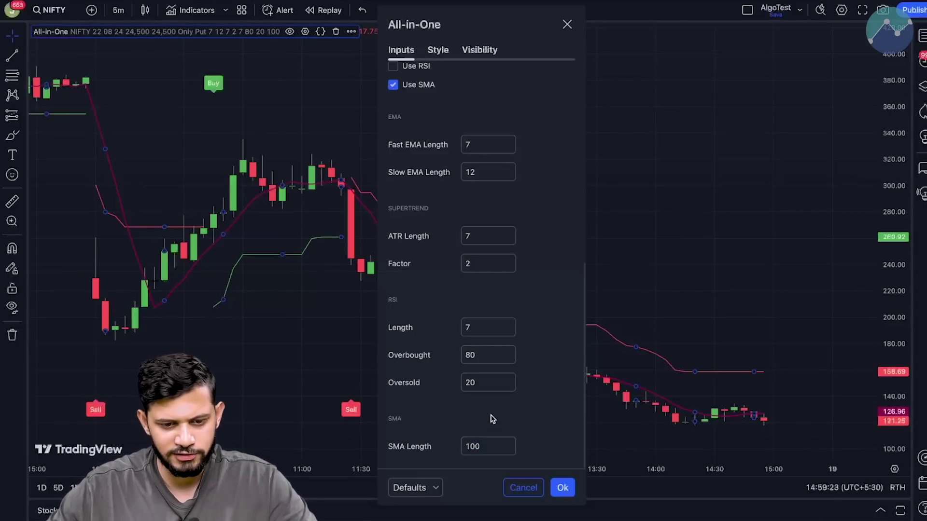
# Change the SMA line's colour to yellow and apply the indicator settings.
pyautogui.click(479, 51)
pyautogui.click(399, 56)
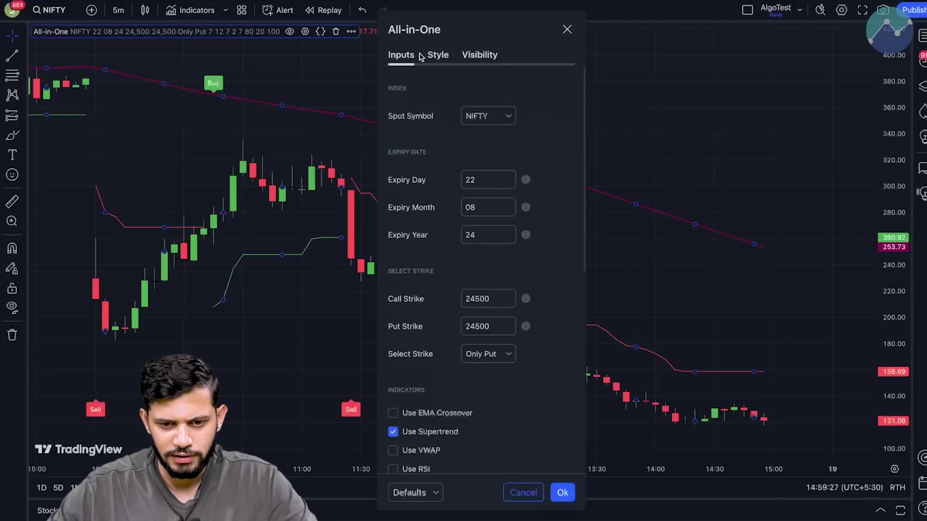
pyautogui.click(437, 54)
pyautogui.scroll(-2, 475, 250)
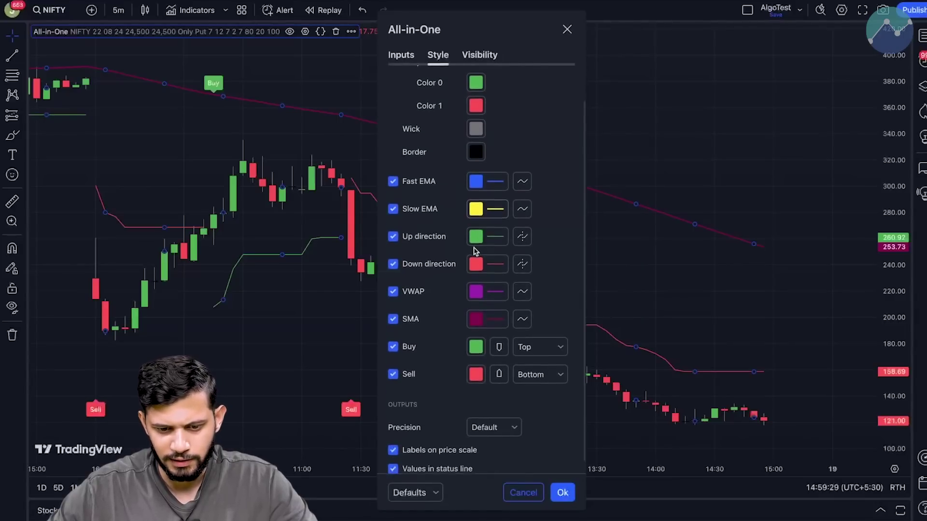
pyautogui.click(495, 308)
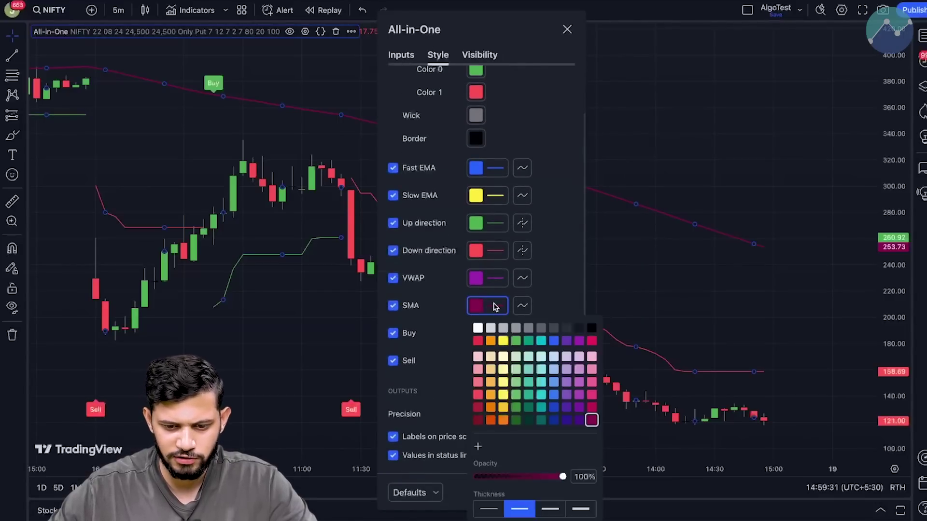
pyautogui.click(503, 342)
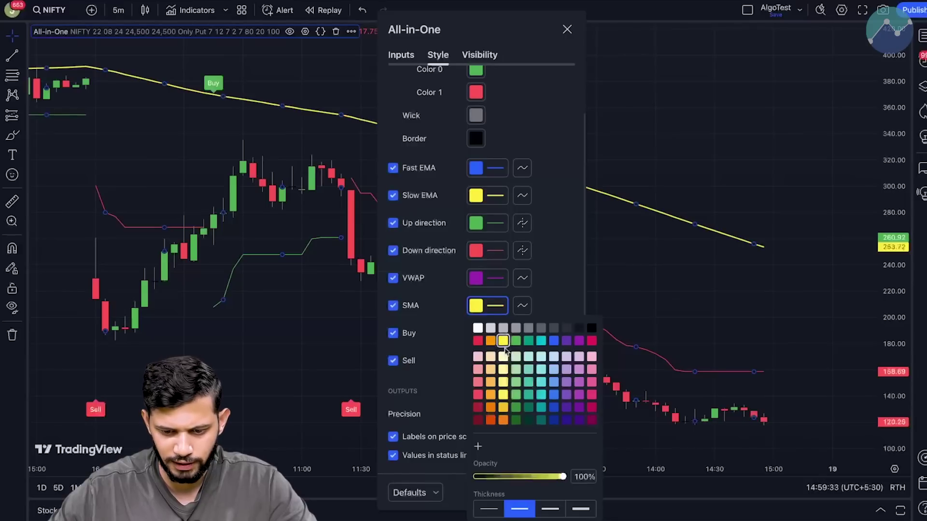
pyautogui.click(571, 242)
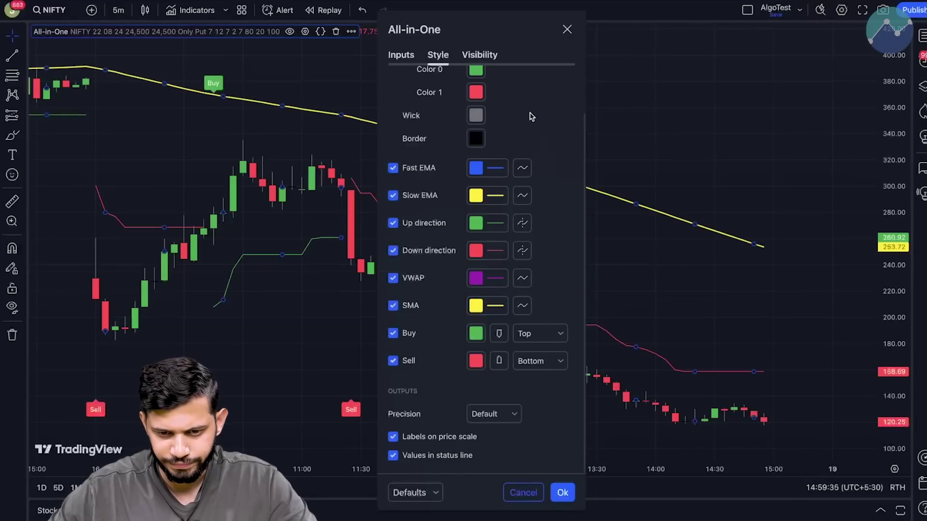
pyautogui.click(401, 54)
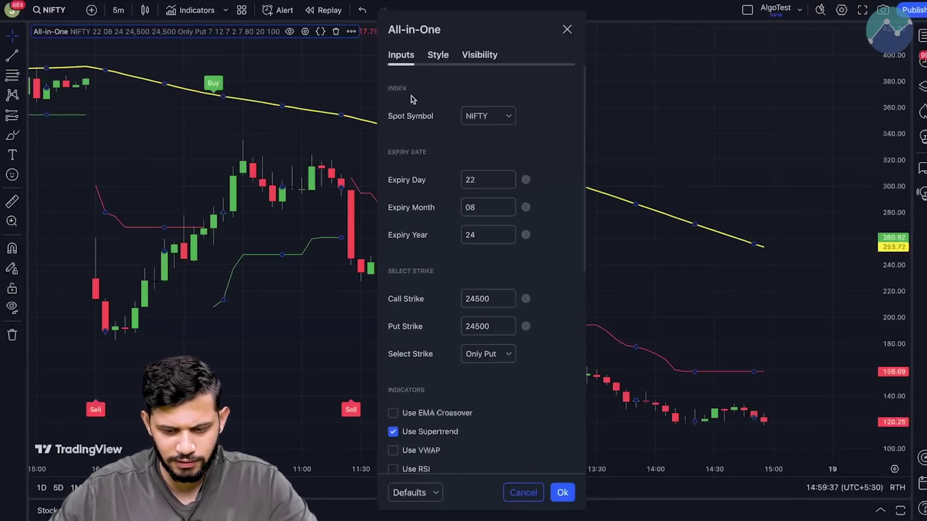
pyautogui.click(561, 492)
# Examine the Buy and Sell signals against the Supertrend and SMA lines on the 16 August candles.
pyautogui.moveTo(443, 182); pyautogui.dragTo(531, 182)
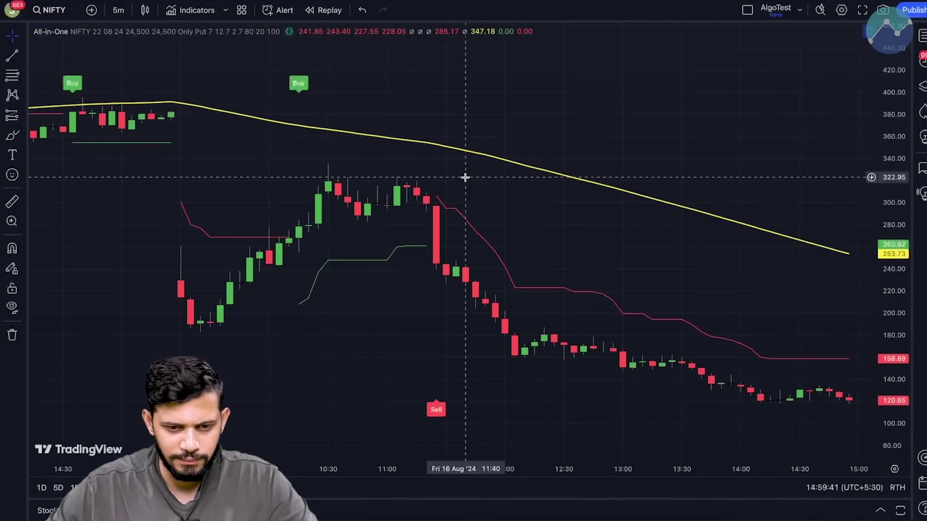
pyautogui.scroll(2, 465, 177)
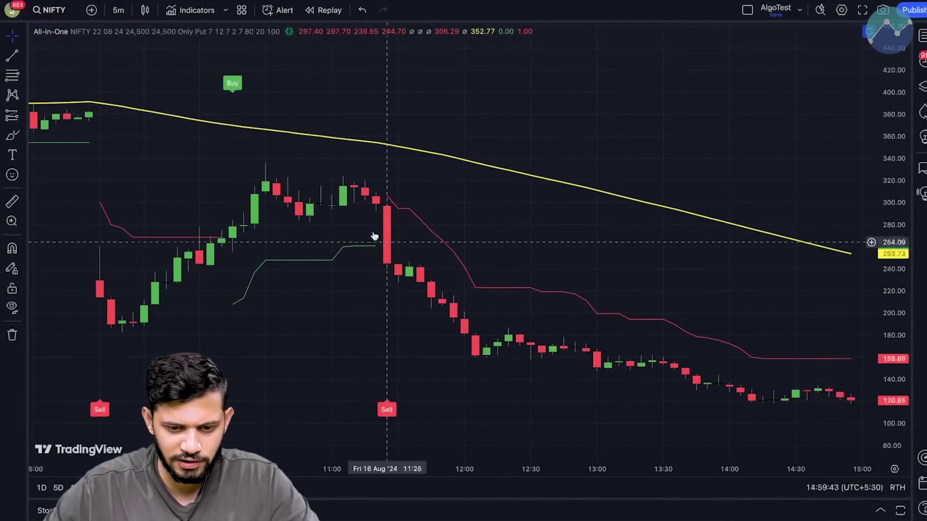
pyautogui.scroll(1, 367, 225)
pyautogui.scroll(1, 347, 207)
pyautogui.moveTo(328, 190); pyautogui.dragTo(471, 148)
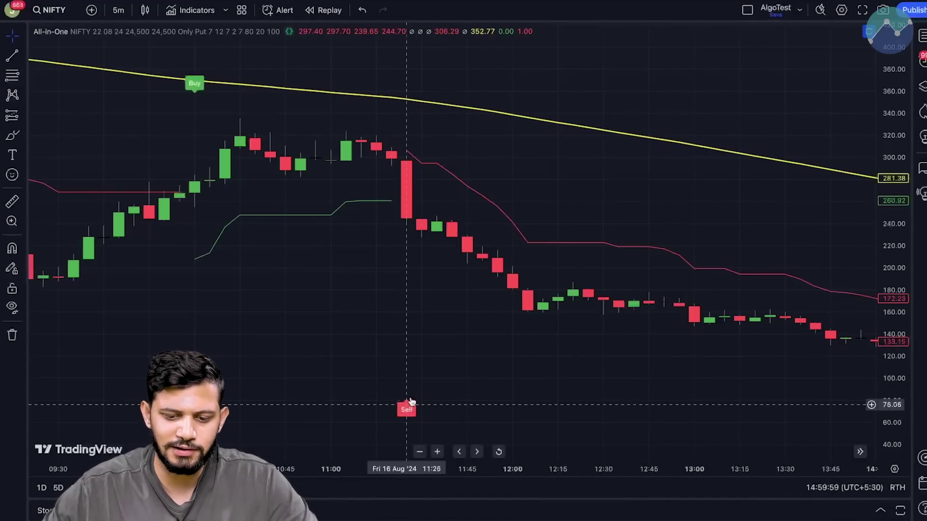
pyautogui.moveTo(480, 365); pyautogui.dragTo(339, 334)
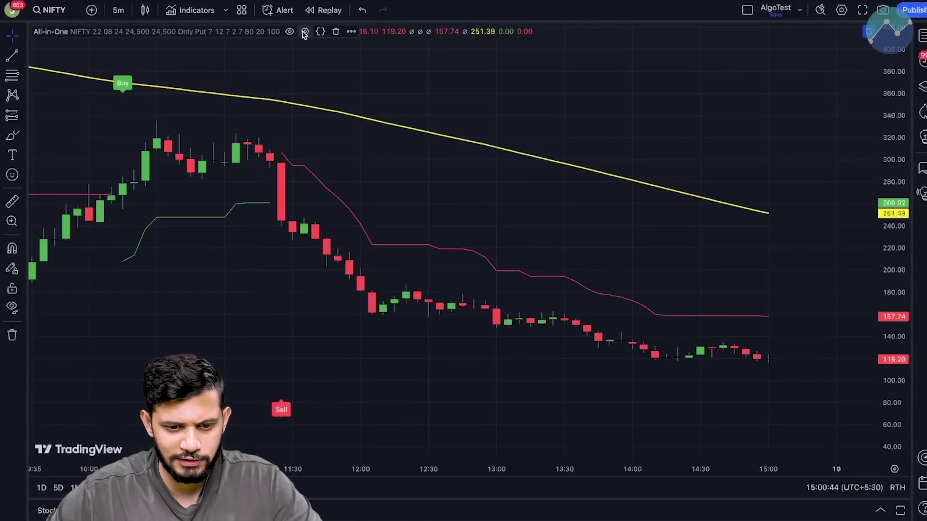
# Enable VWAP, RSI and EMA Crossover in the All-in-One indicator's settings.
pyautogui.click(305, 31)
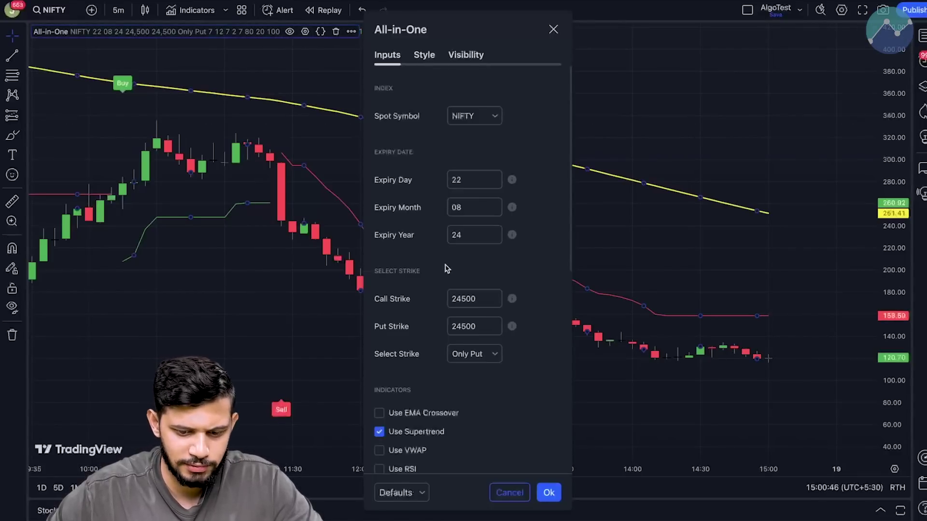
pyautogui.scroll(-3, 511, 458)
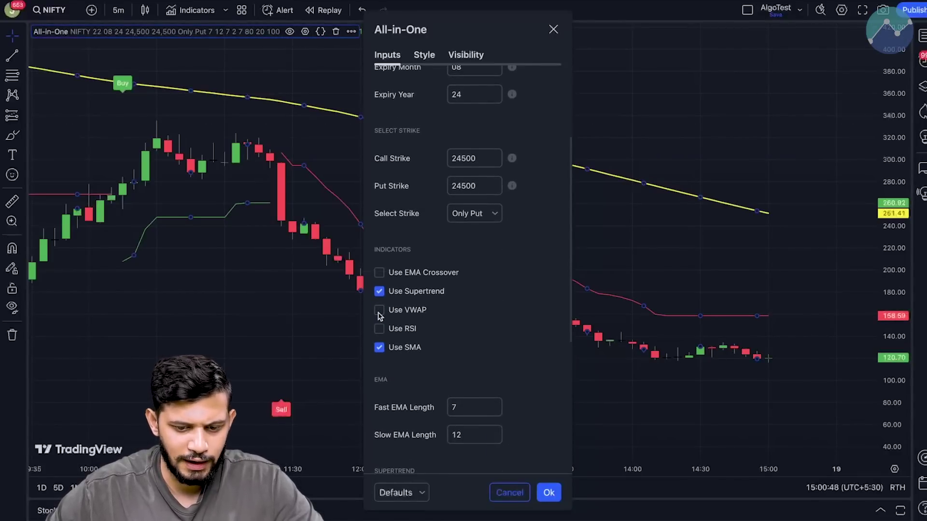
pyautogui.click(379, 328)
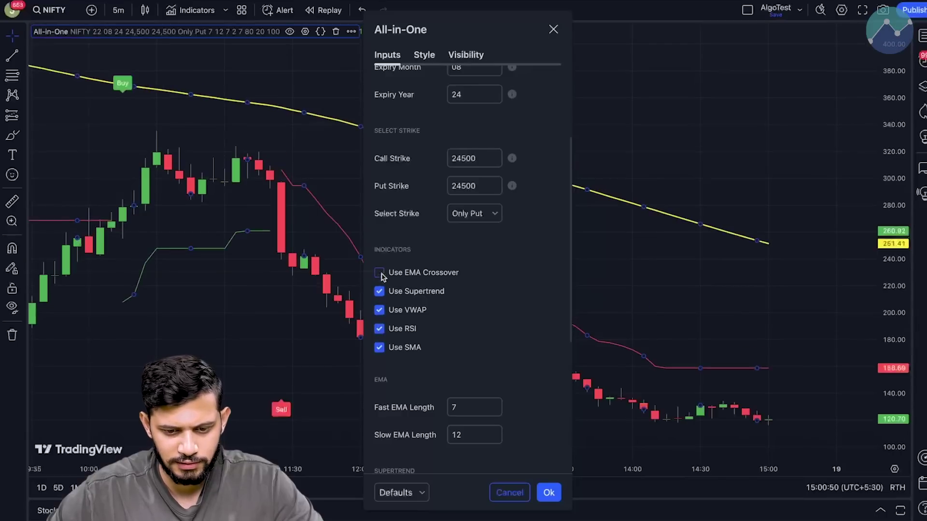
# Set the fast EMA length to 10 and the slow EMA length to 30.
pyautogui.scroll(-2, 455, 300)
pyautogui.click(467, 307)
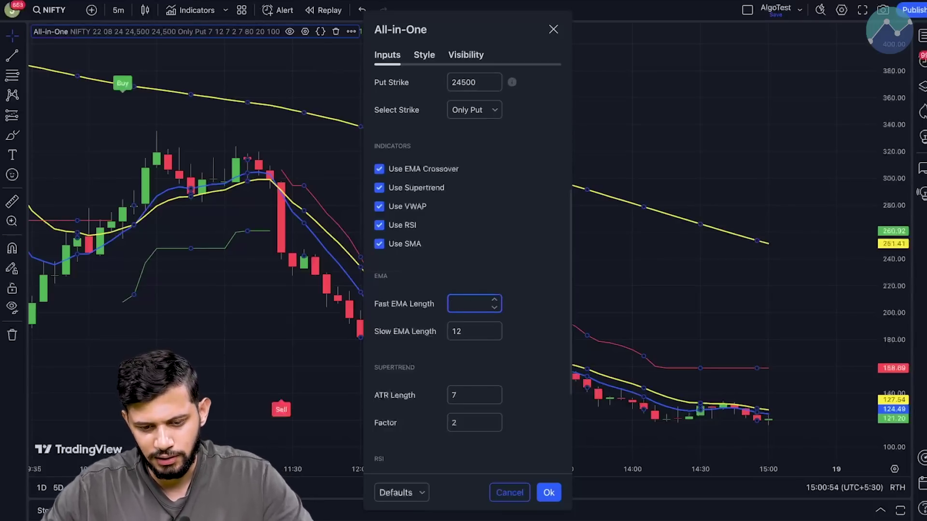
pyautogui.write('10')
pyautogui.click(475, 325)
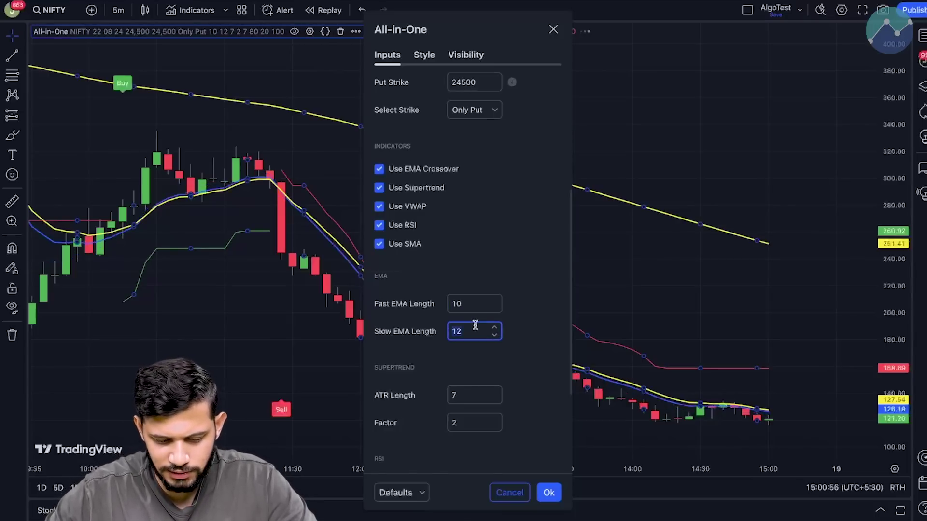
pyautogui.write('30')
pyautogui.click(507, 366)
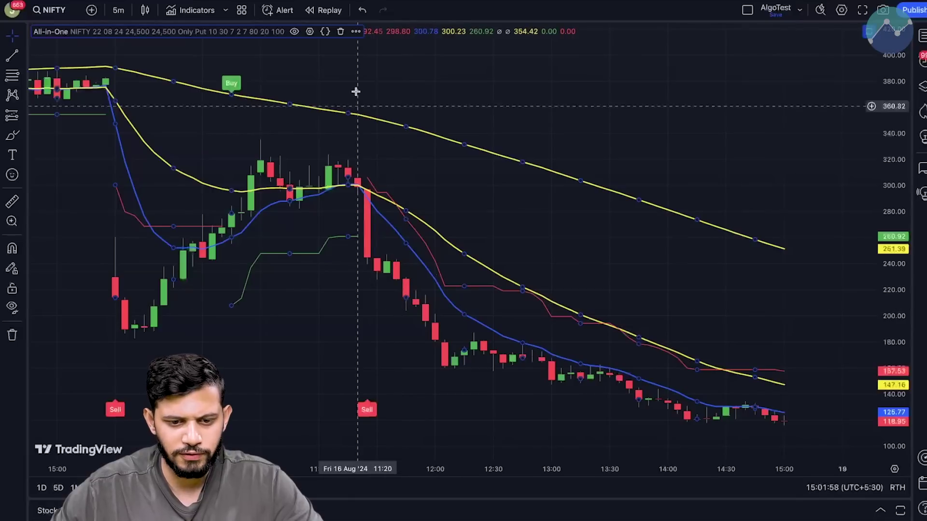
# Reopen the All-in-One indicator's settings and disable EMA Crossover and VWAP.
pyautogui.doubleClick(343, 113)
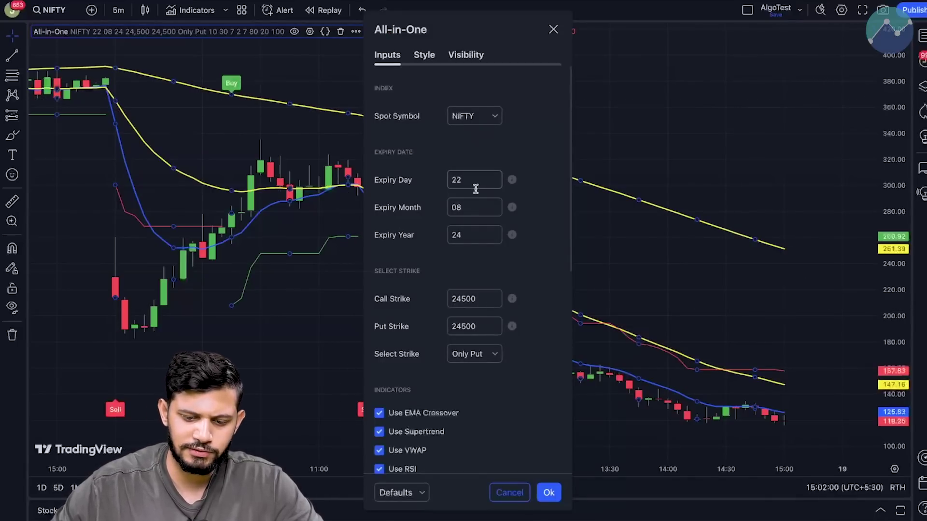
pyautogui.scroll(-2, 475, 189)
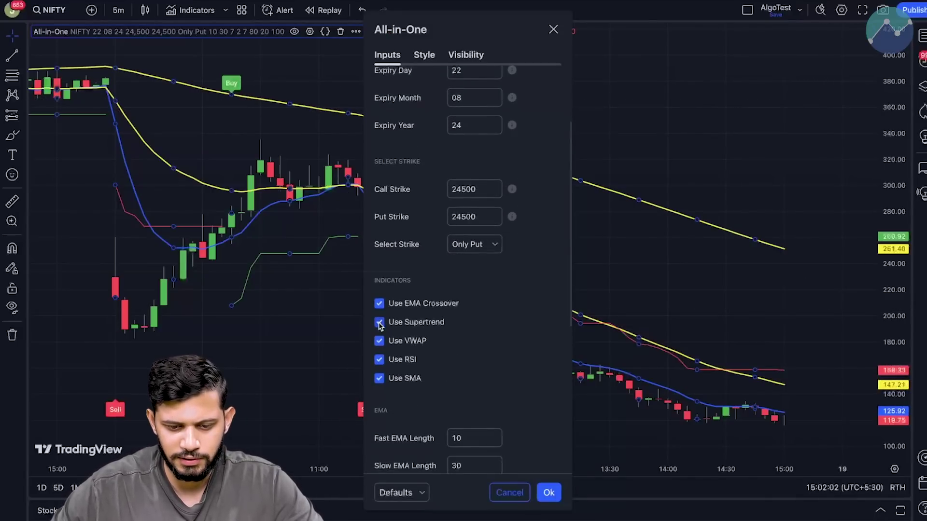
pyautogui.click(379, 303)
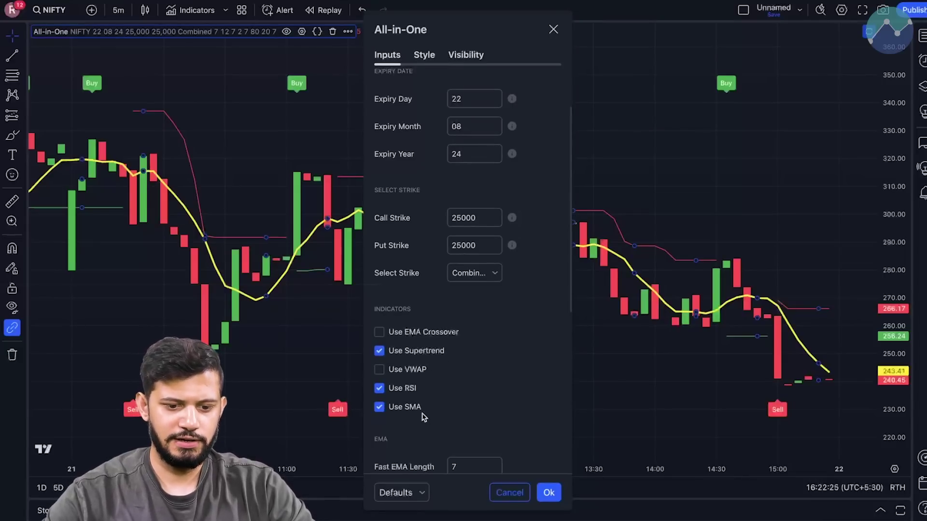
# Set the SMA length to 100 for the combined 25000 strikes and apply the settings to the chart.
pyautogui.scroll(-1, 423, 416)
pyautogui.scroll(-2, 428, 381)
pyautogui.scroll(-4, 429, 381)
pyautogui.click(468, 444)
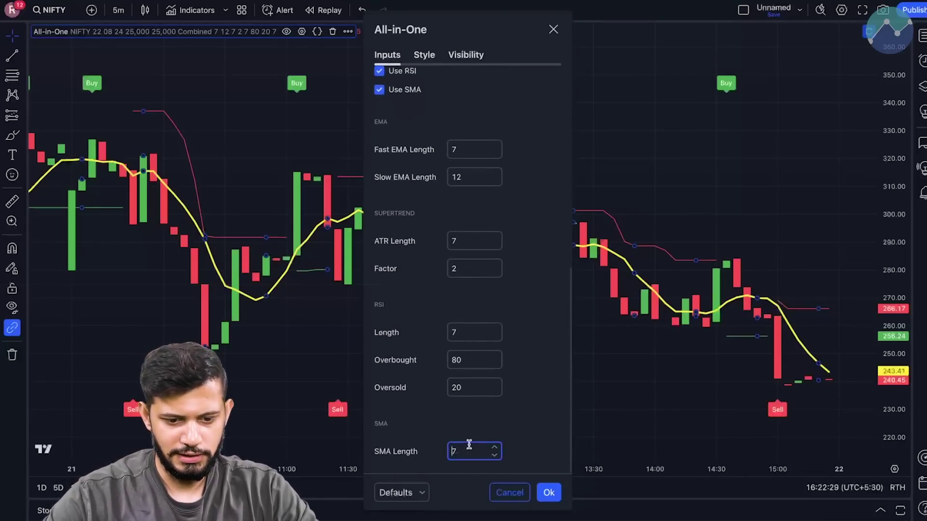
pyautogui.write('100')
pyautogui.scroll(3, 552, 359)
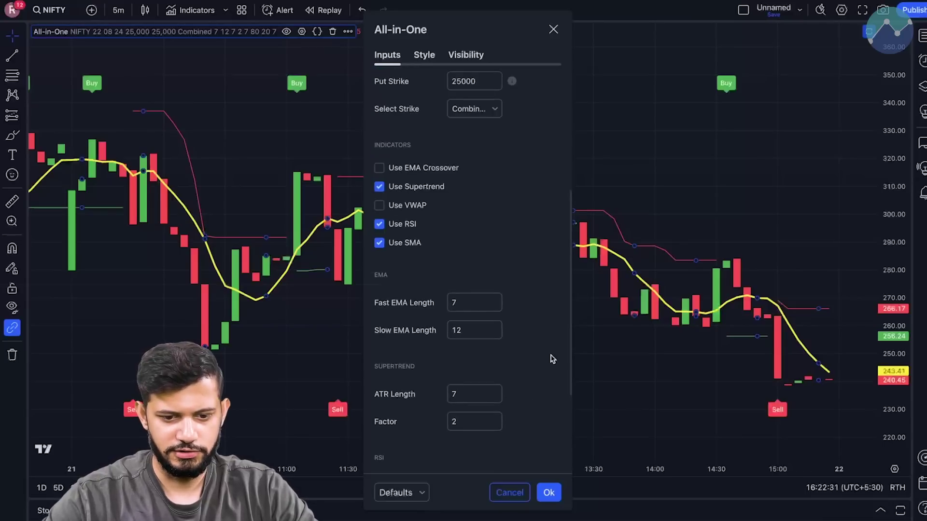
pyautogui.scroll(5, 488, 225)
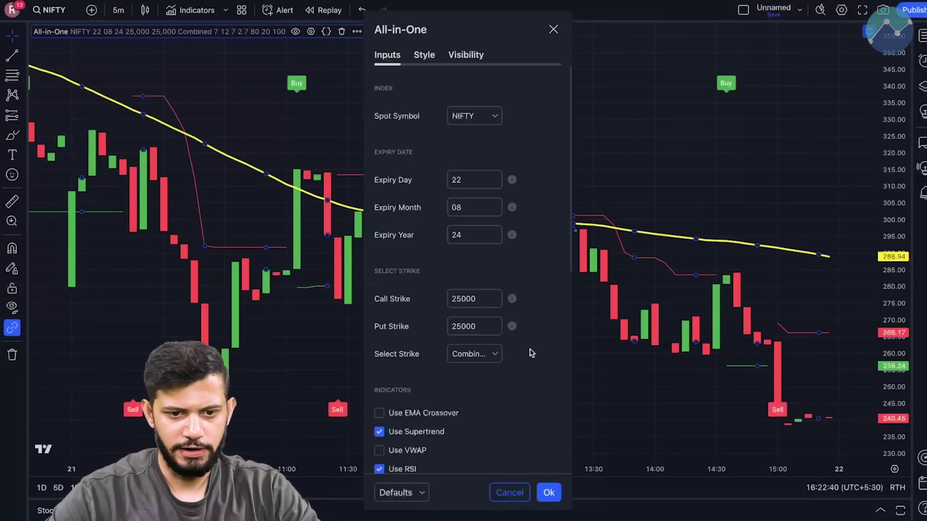
pyautogui.click(549, 492)
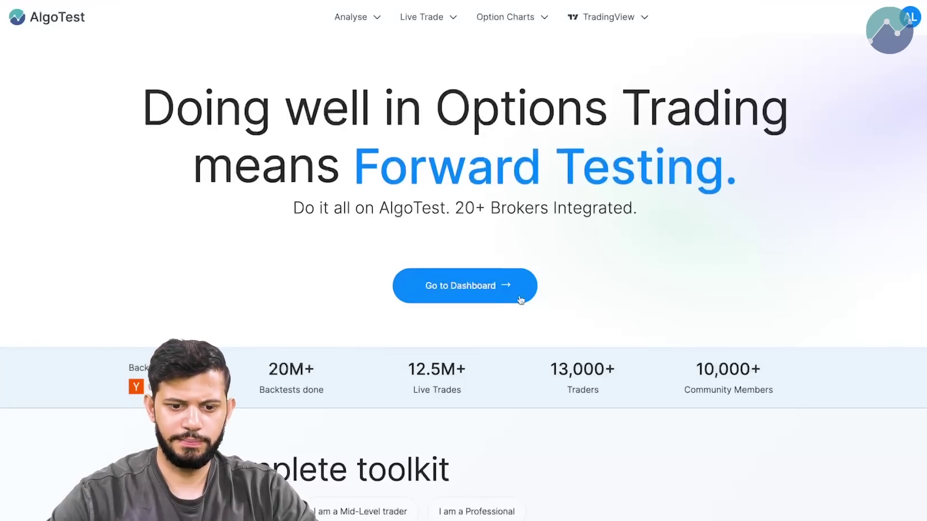
# Switch to the AlgoTest website, enter the dashboard and open the Signals page.
pyautogui.click(492, 289)
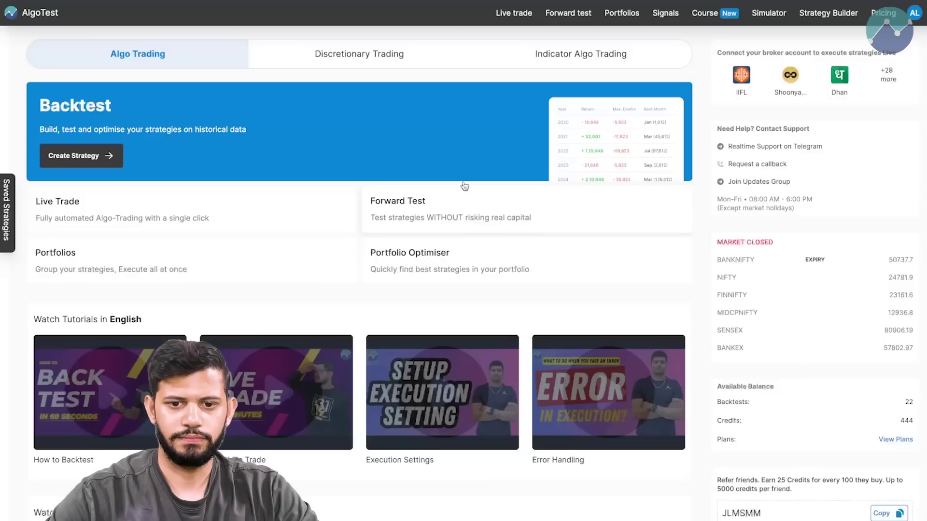
pyautogui.click(670, 18)
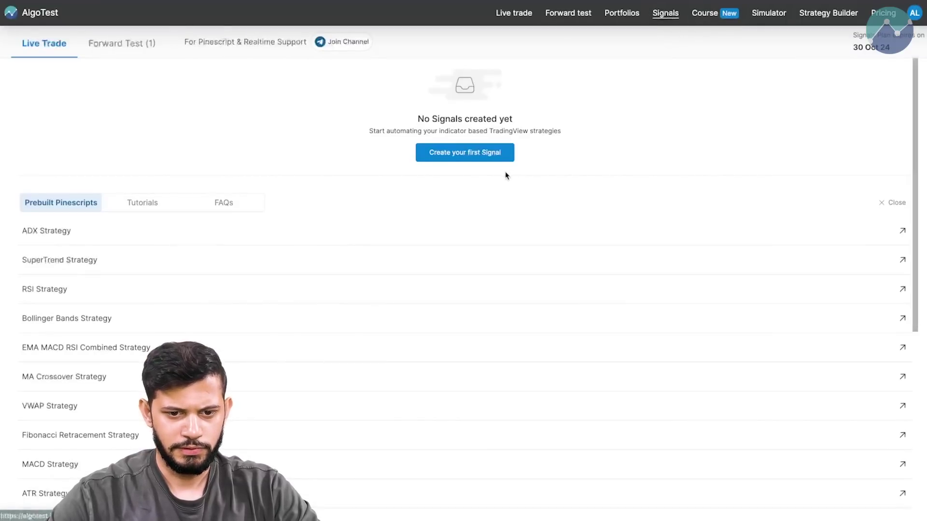
# Create a first signal from TradingView Indicators with Forward Test execution and start creating a new strategy.
pyautogui.click(486, 155)
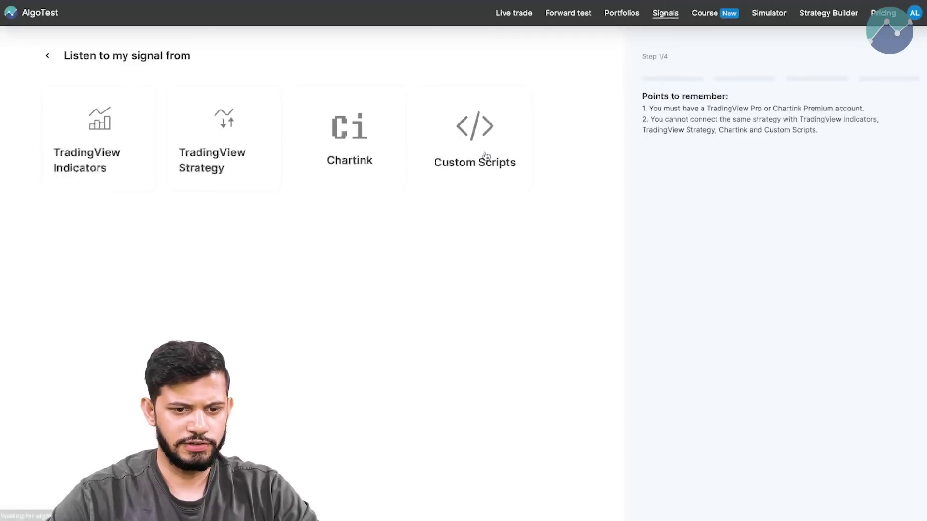
pyautogui.click(110, 152)
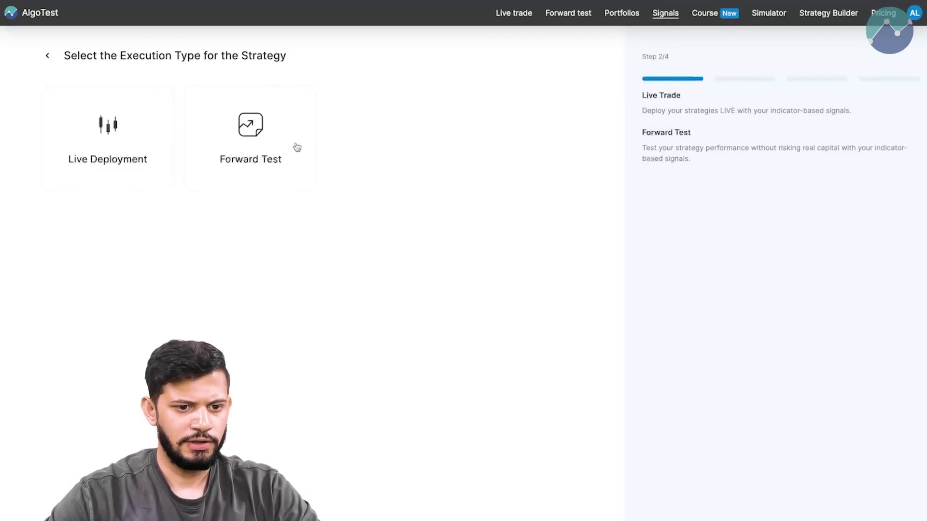
pyautogui.click(279, 146)
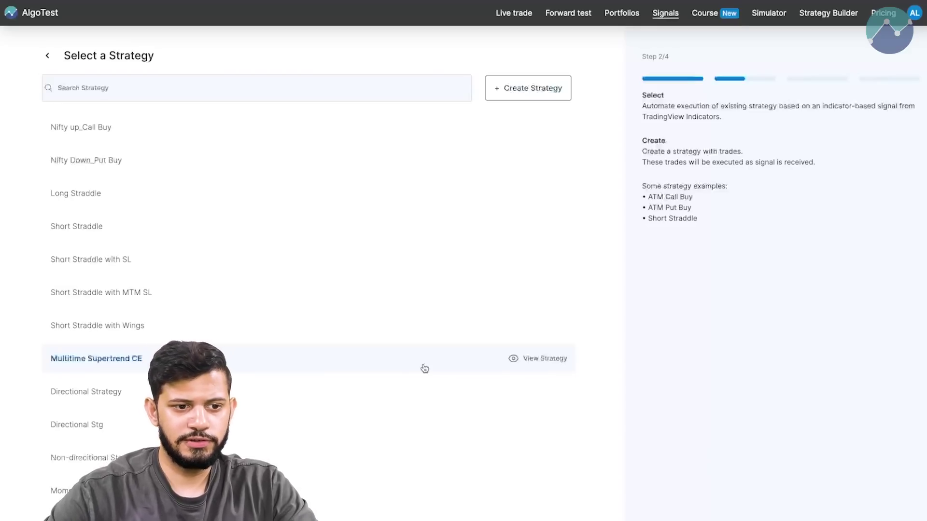
pyautogui.click(556, 102)
# Set the new strategy's index to Nifty, entry time to 09:16 and exit time to 15:20.
pyautogui.click(371, 175)
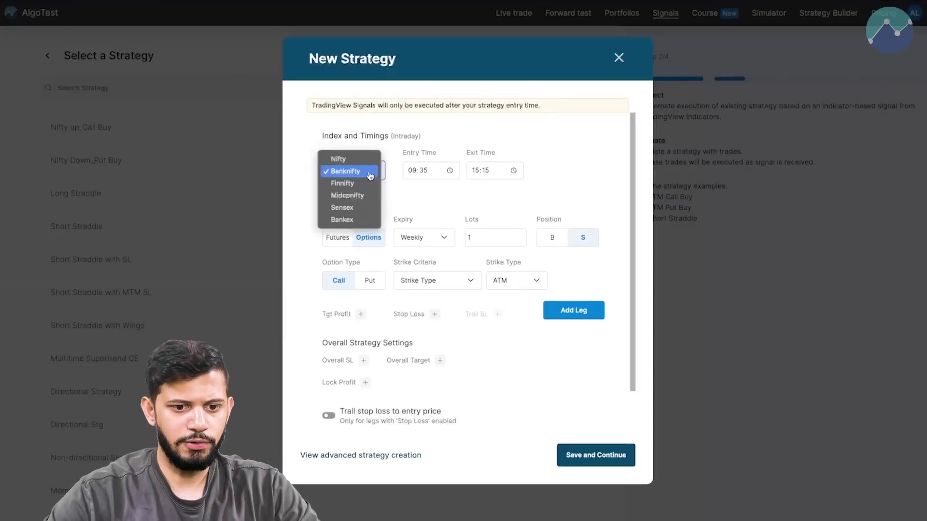
pyautogui.click(352, 159)
pyautogui.click(426, 171)
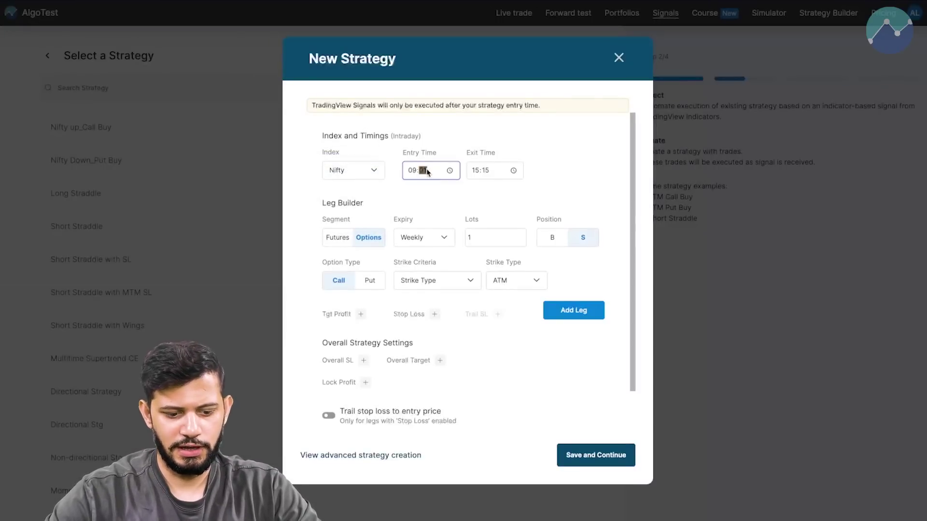
pyautogui.click(485, 170)
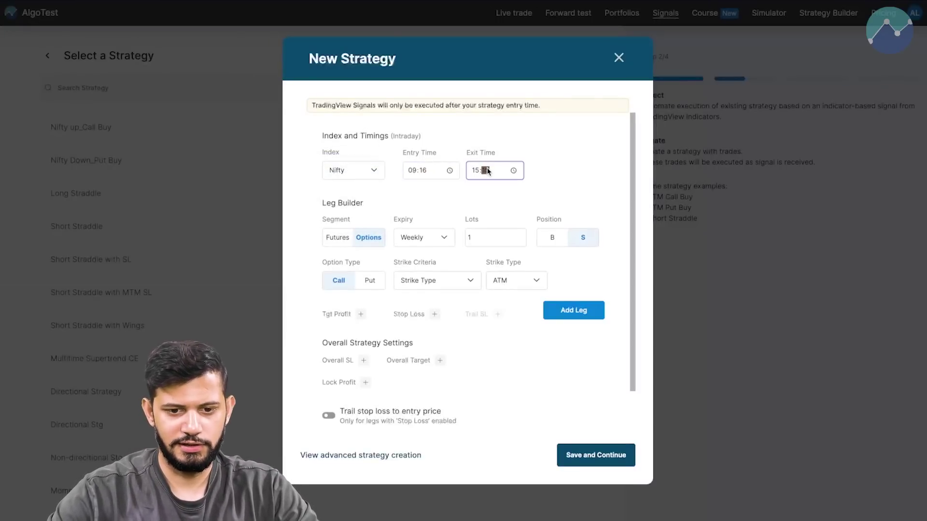
pyautogui.write('20')
pyautogui.click(516, 200)
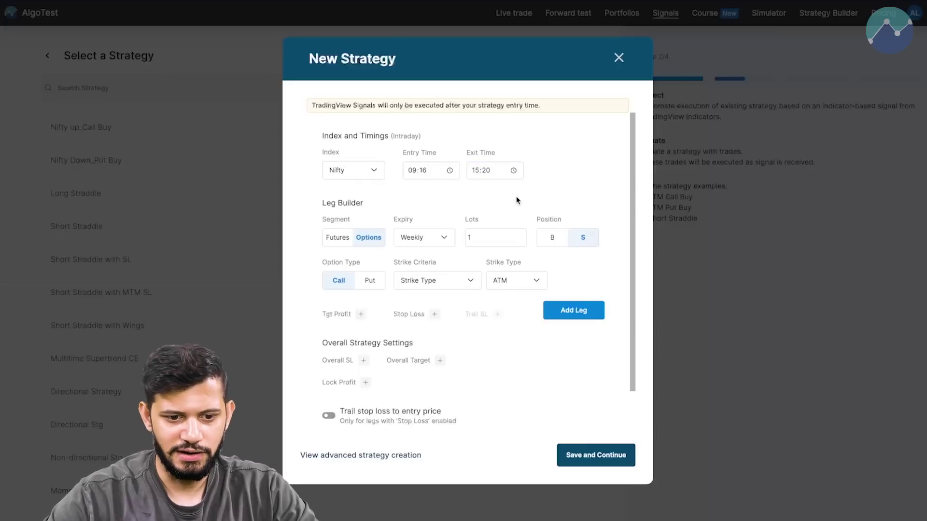
# Switch to the TradingView chart and check the strikes in the All-in-One indicator's settings.
pyautogui.scroll(-1, 468, 201)
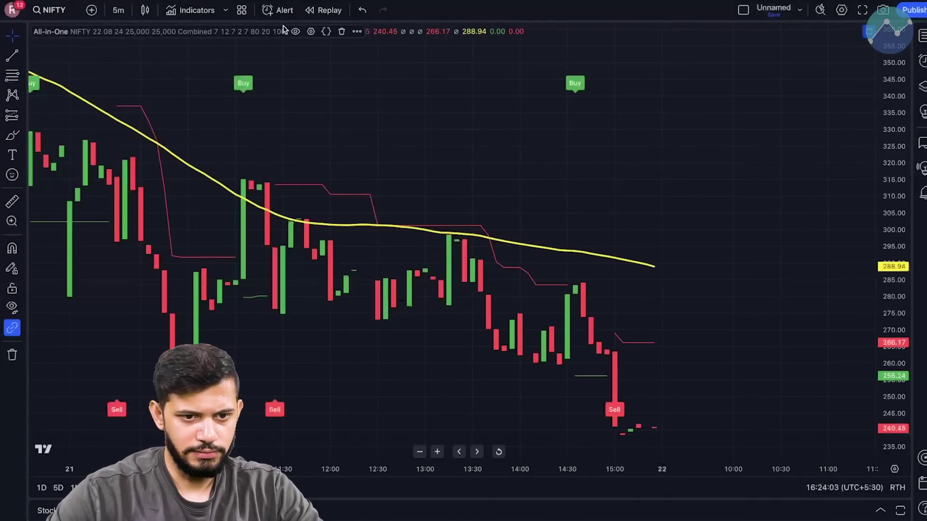
pyautogui.click(311, 31)
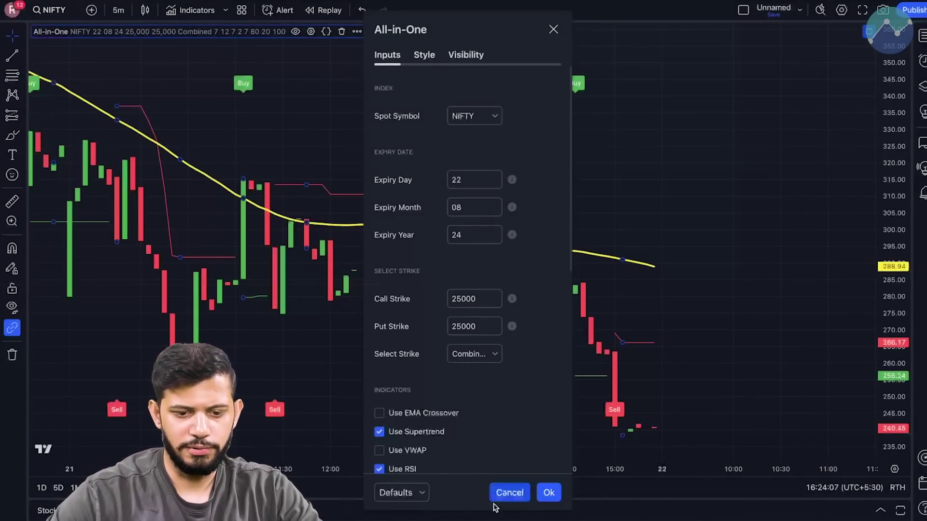
pyautogui.click(547, 493)
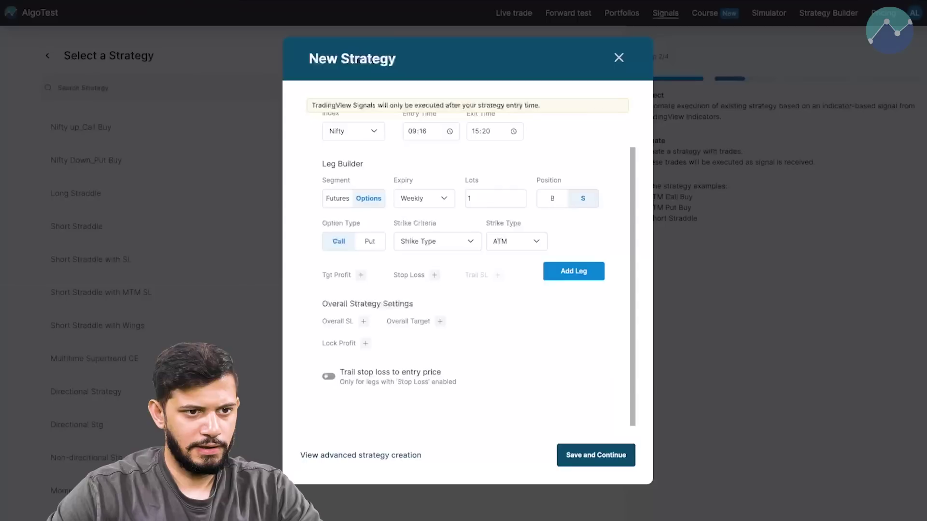
# In the AlgoTest strategy, add a weekly sell Call leg at exact strike 25000 and duplicate it as a Put leg.
pyautogui.click(577, 269)
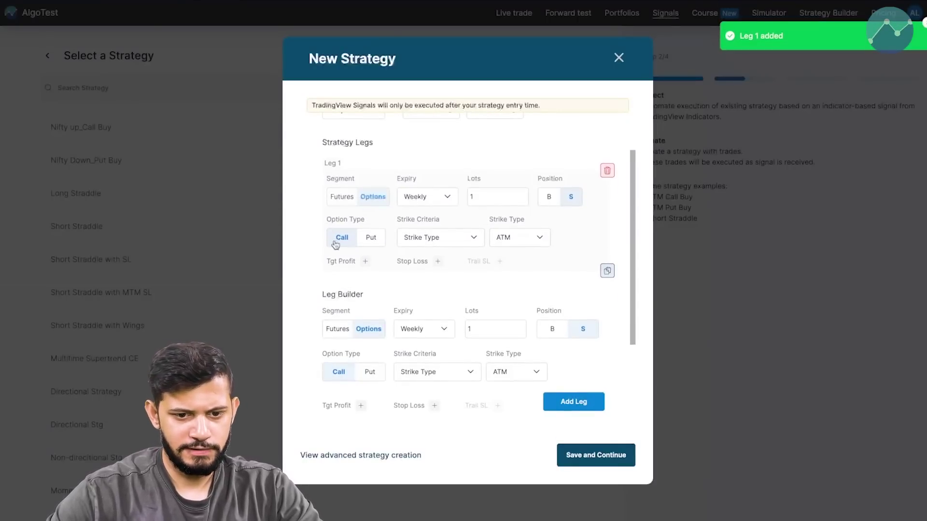
pyautogui.click(448, 238)
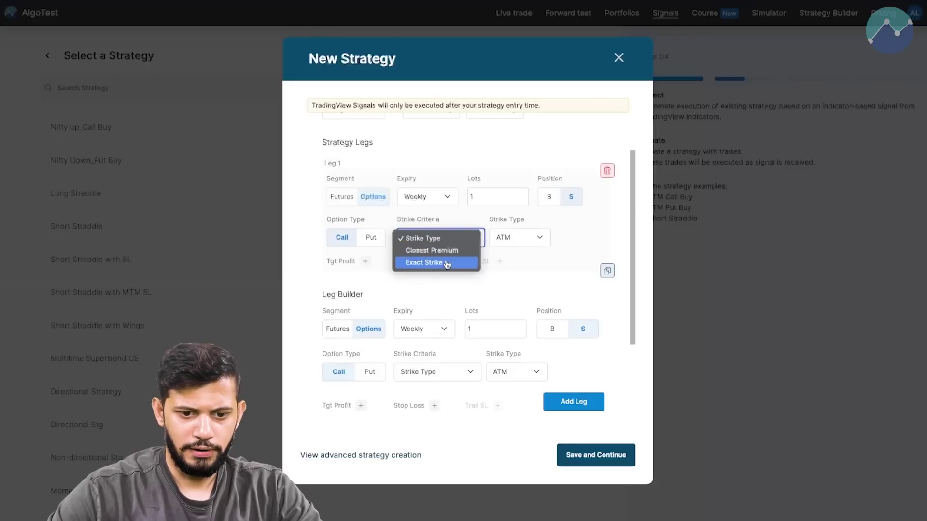
pyautogui.click(444, 263)
pyautogui.click(504, 237)
pyautogui.write('25000')
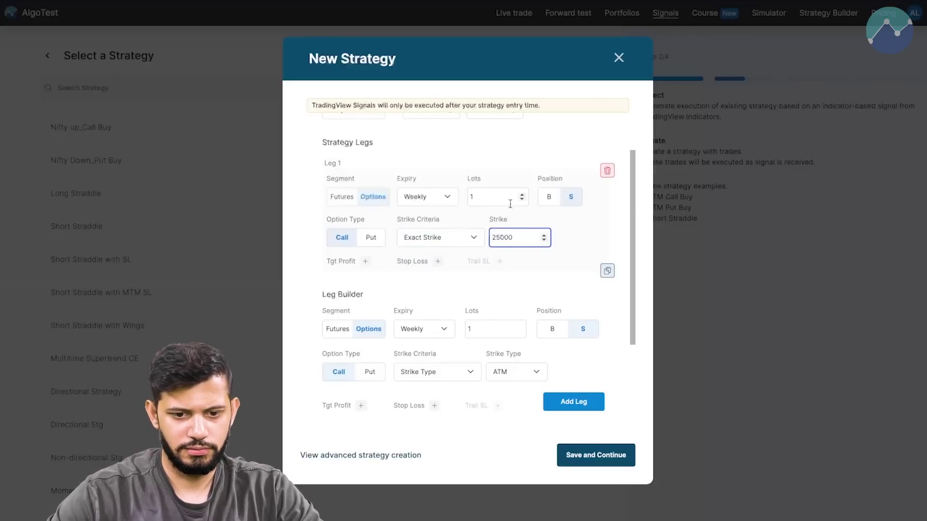
pyautogui.click(540, 147)
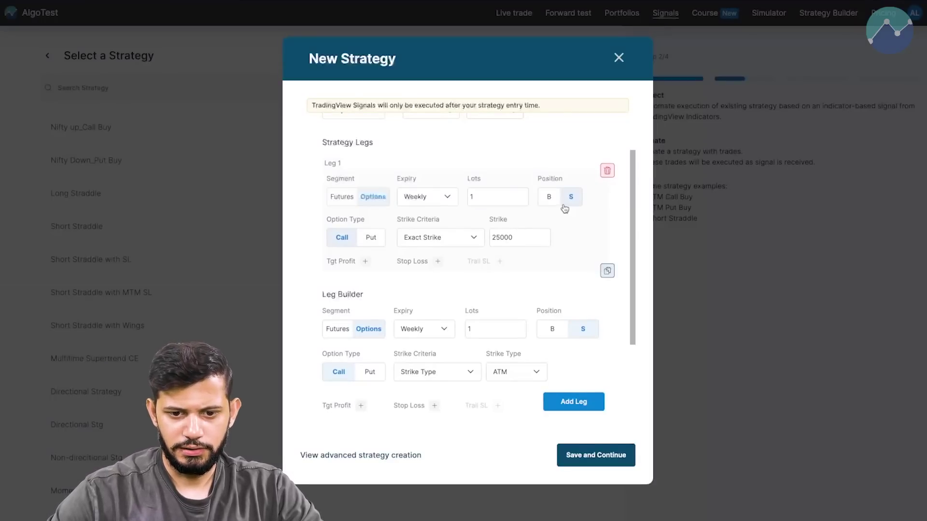
pyautogui.click(604, 271)
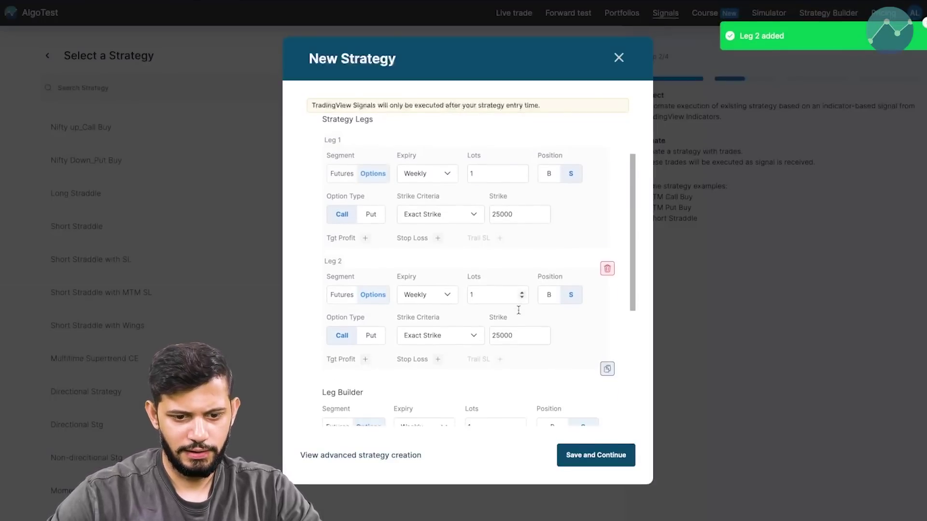
pyautogui.click(370, 334)
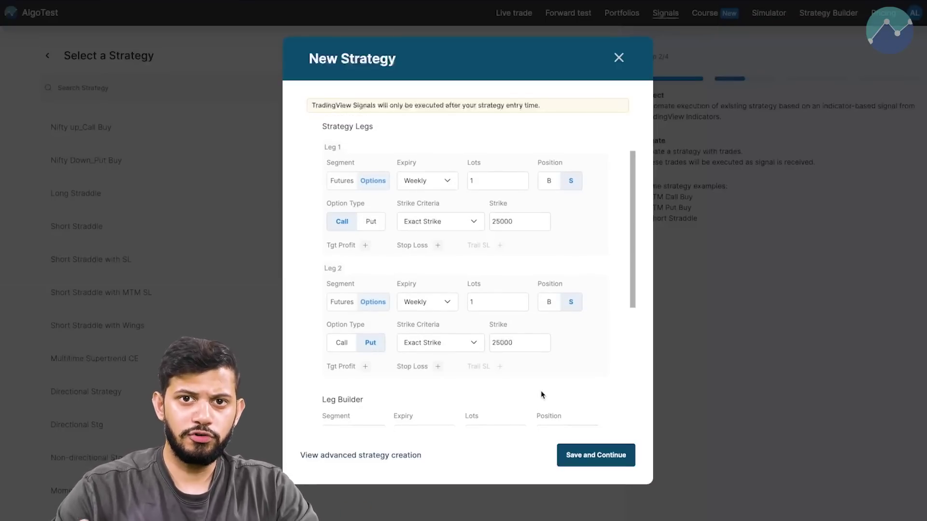
# Enable a 30% stop loss on both the Call leg and the Put leg.
pyautogui.click(437, 246)
pyautogui.click(421, 266)
pyautogui.write('30')
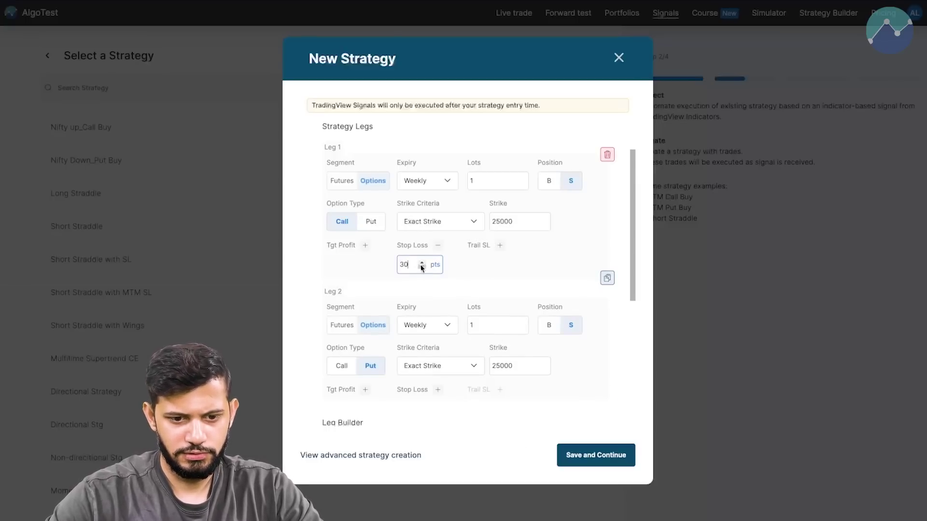
pyautogui.click(437, 390)
pyautogui.click(414, 410)
pyautogui.write('30')
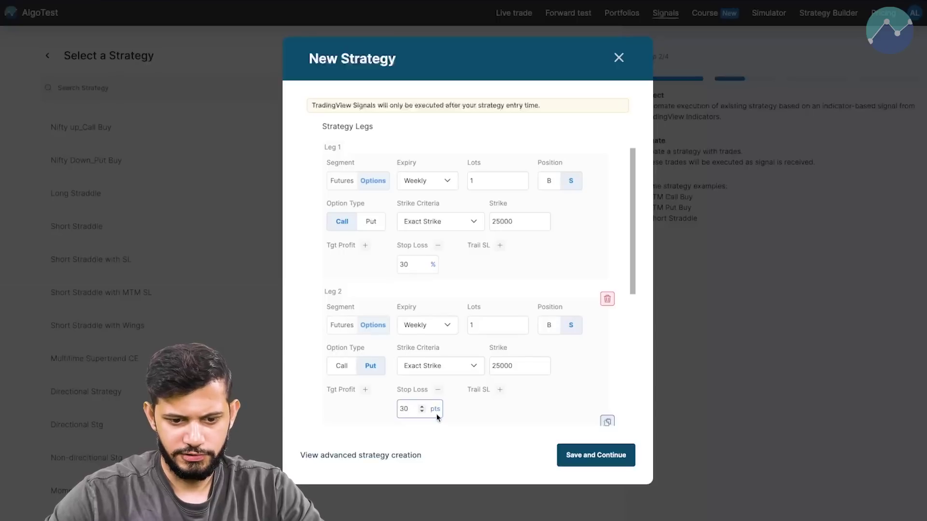
# Enable trailing stop loss on both legs with X set to 10 and Y set to 2 points.
pyautogui.click(499, 246)
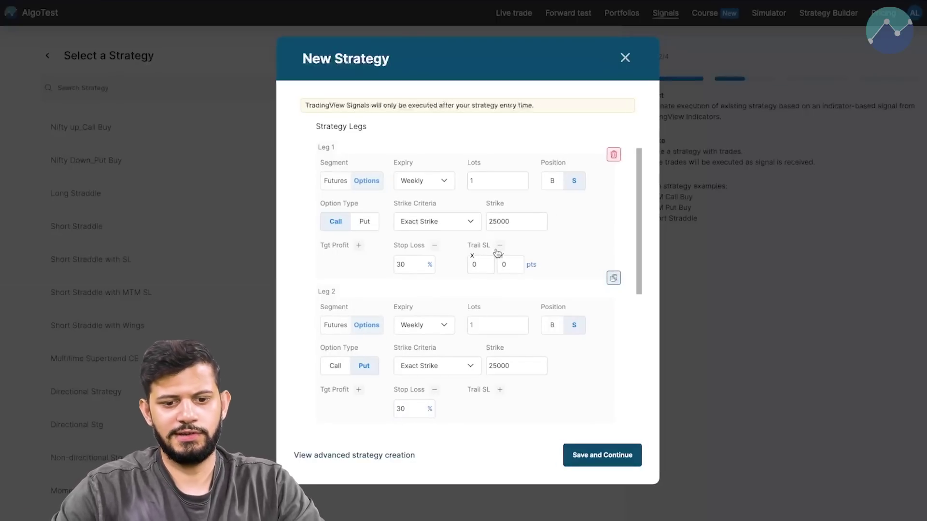
pyautogui.click(474, 264)
pyautogui.write('1')
pyautogui.click(502, 265)
pyautogui.write('2')
pyautogui.click(499, 390)
pyautogui.scroll(-1, 599, 363)
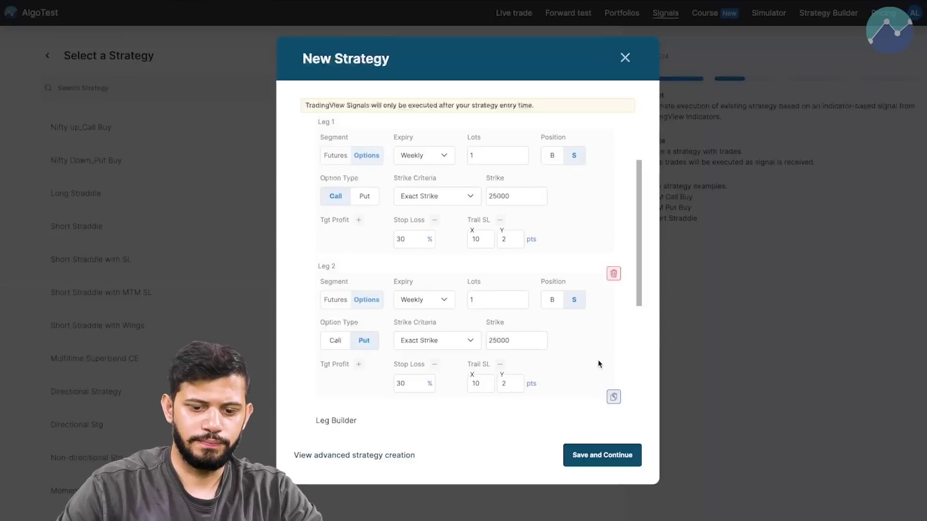
# Save the strategy under the name "All in one indicator demo".
pyautogui.scroll(-2, 597, 363)
pyautogui.click(601, 463)
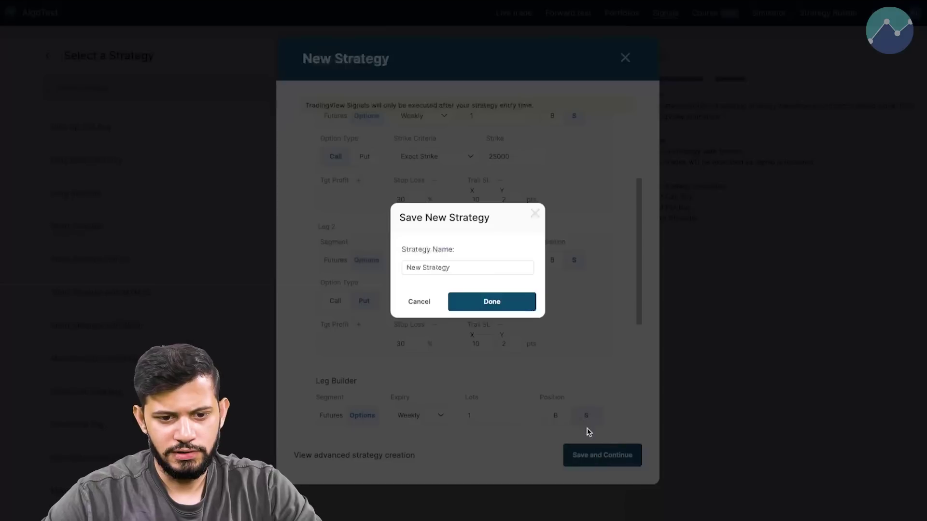
pyautogui.tripleClick(466, 266)
pyautogui.write('All in one indicator demo')
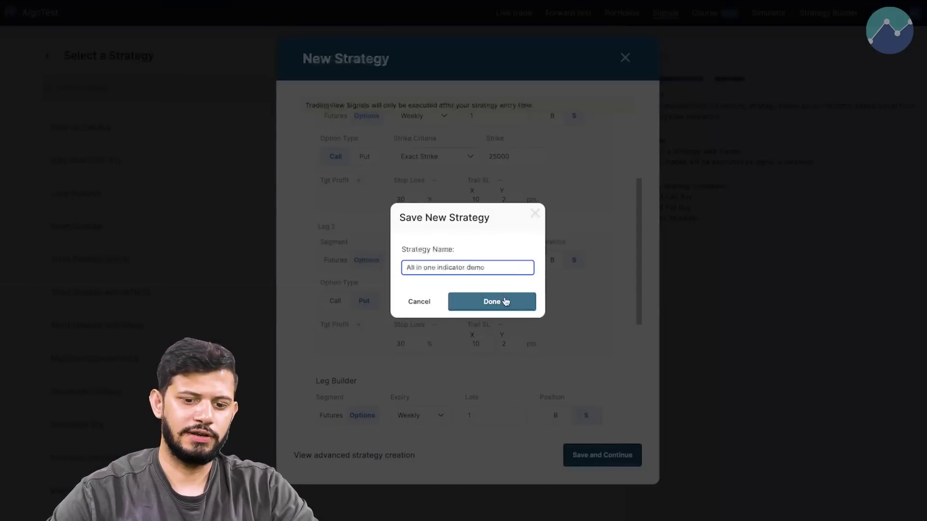
pyautogui.click(504, 302)
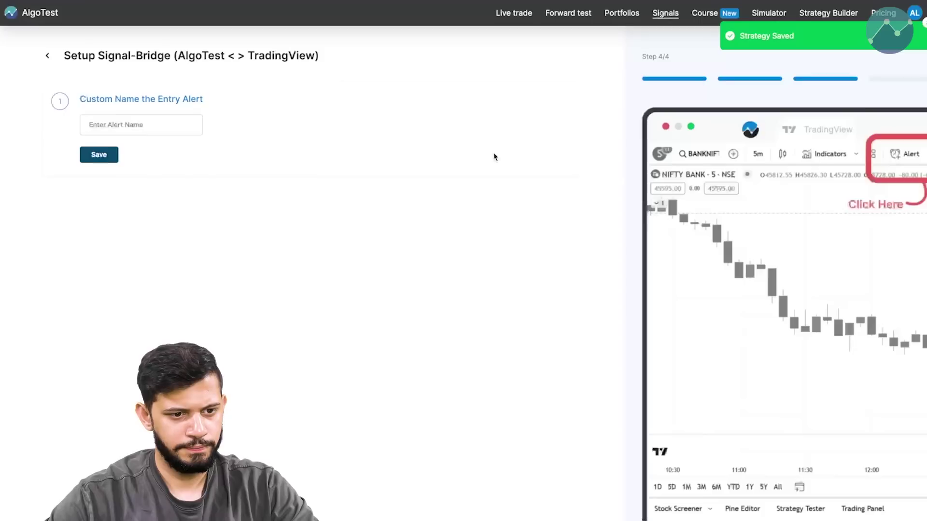
# Name the entry alert "Short Signal All in one", save it and copy the JSON block.
pyautogui.click(155, 126)
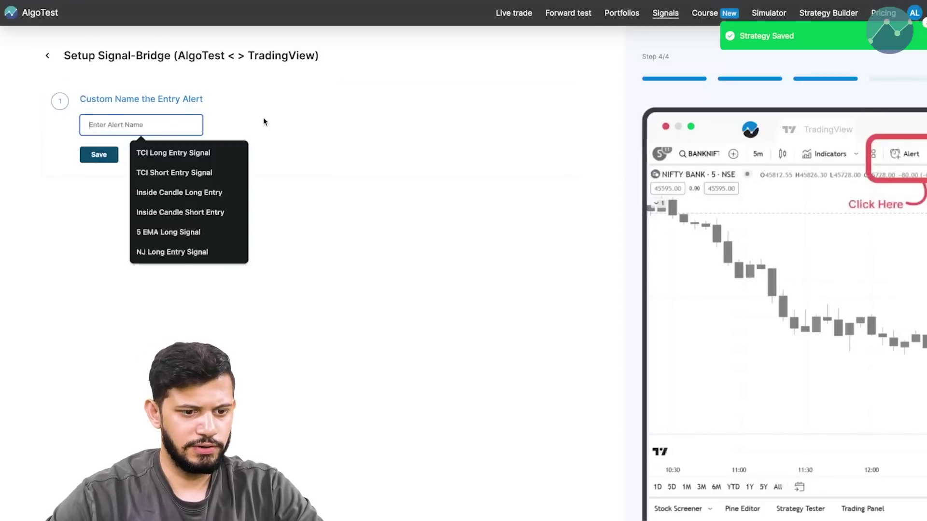
pyautogui.write('Short Signal All in one')
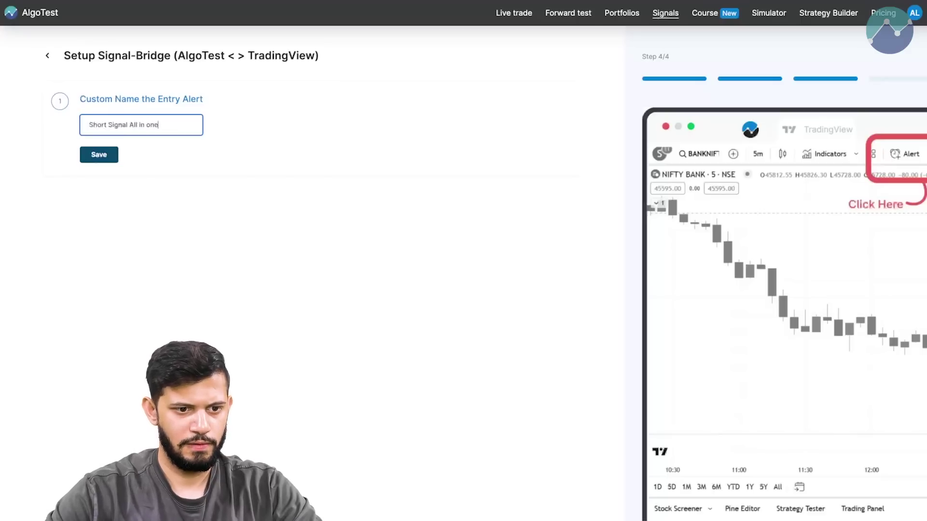
pyautogui.click(181, 217)
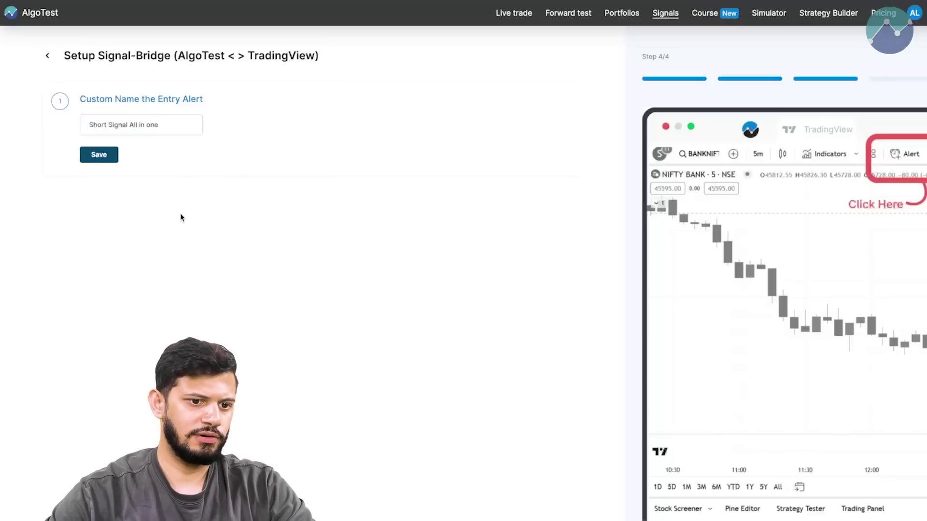
pyautogui.click(112, 155)
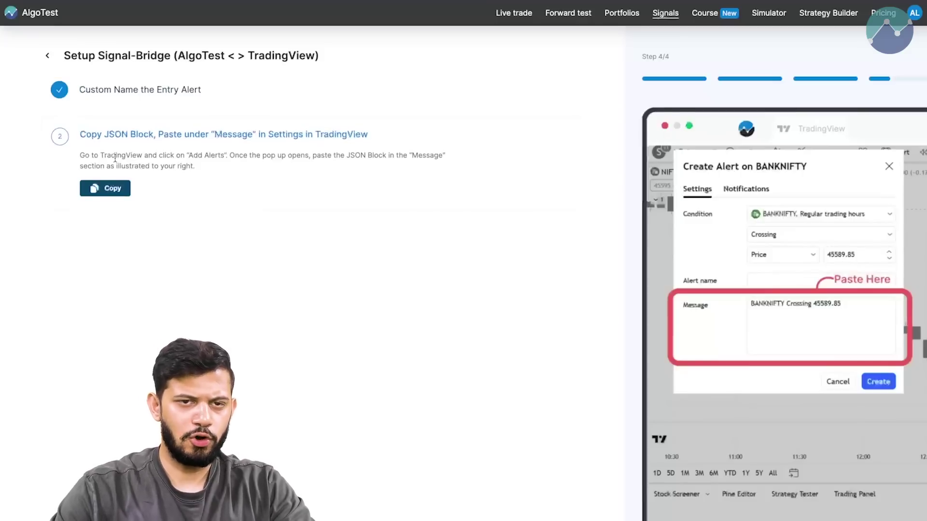
pyautogui.click(116, 190)
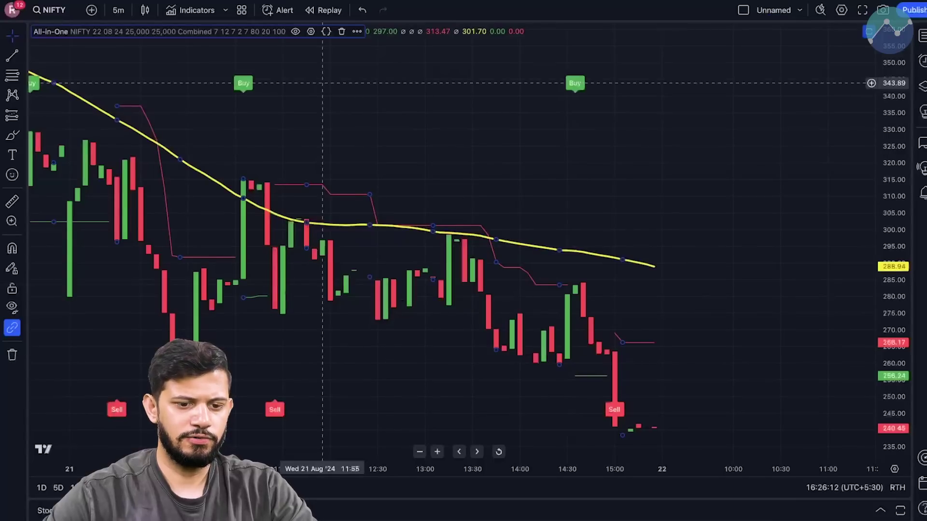
# Switch to the TradingView NIFTY chart and start a new alert with the All-in-One indicator as its condition.
pyautogui.click(314, 107)
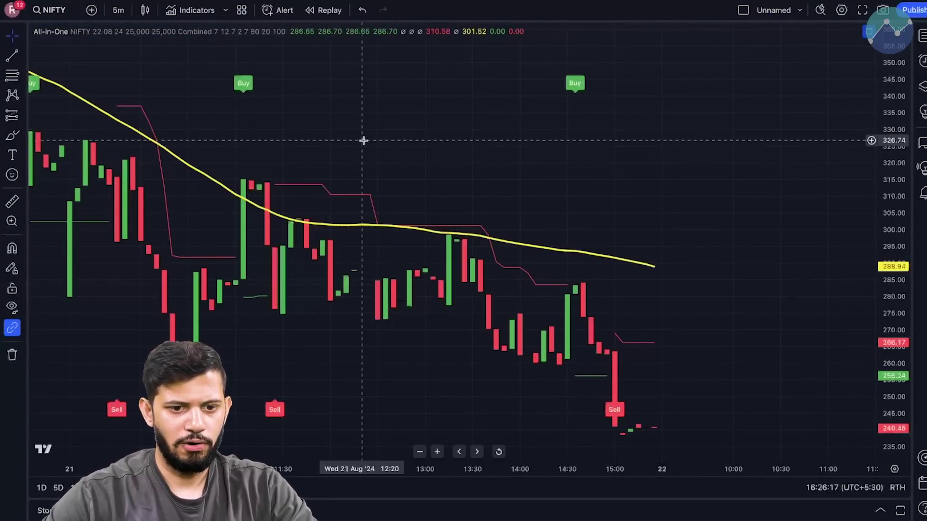
pyautogui.rightClick(362, 141)
pyautogui.click(419, 220)
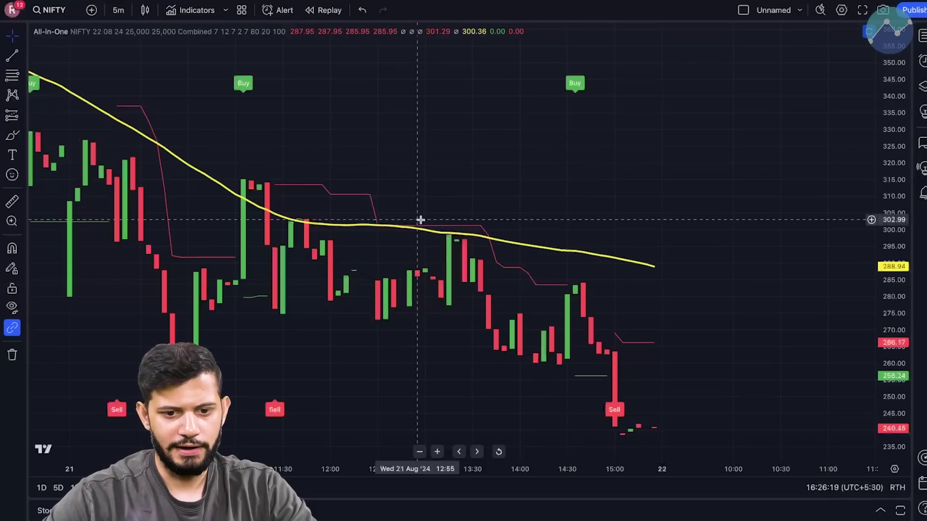
pyautogui.click(436, 136)
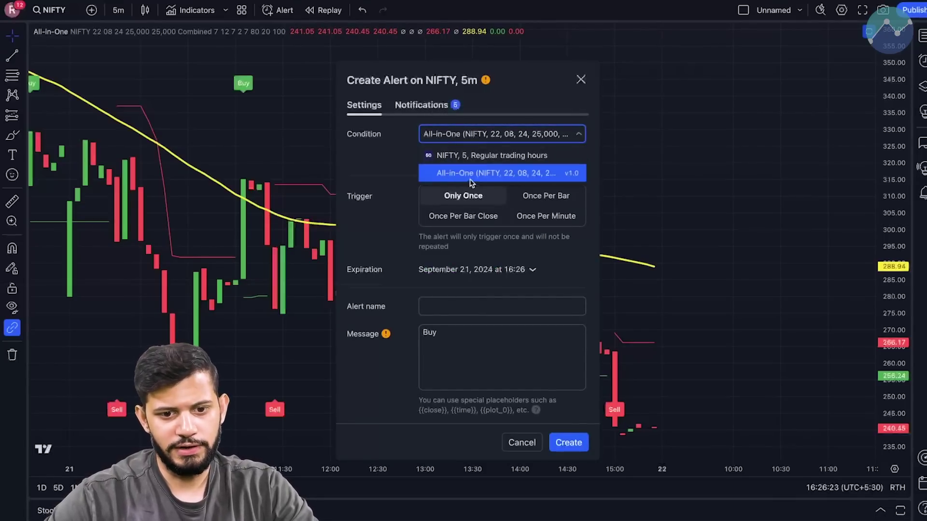
pyautogui.click(471, 174)
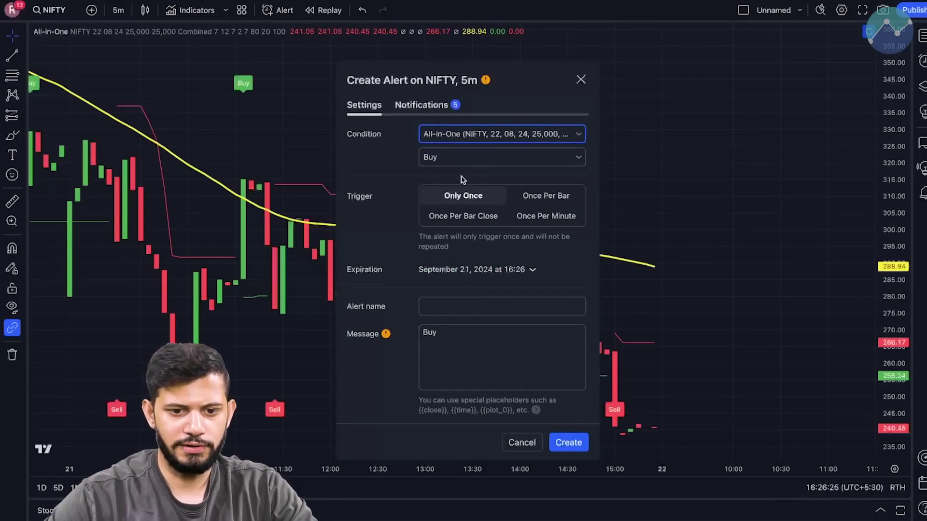
# Set the alert's indicator condition to Sell and its trigger to Once Per Bar Close.
pyautogui.click(461, 163)
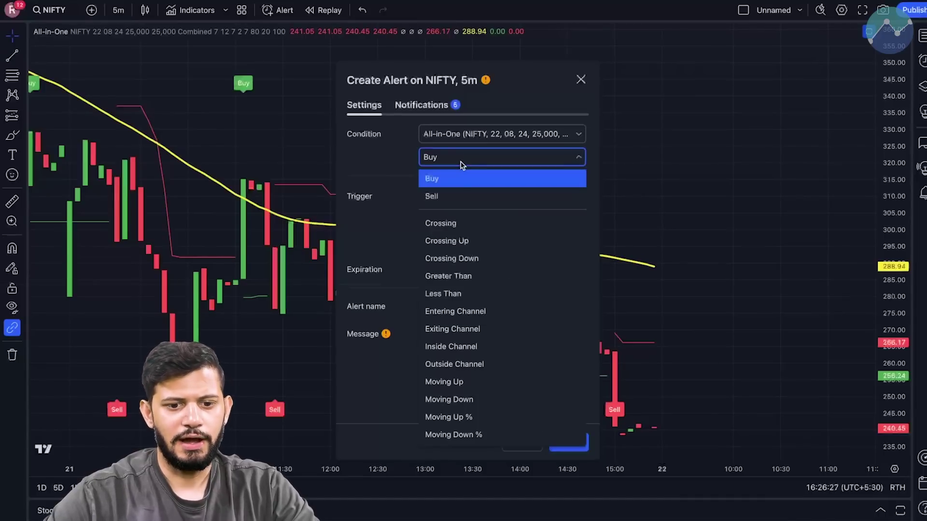
pyautogui.click(418, 177)
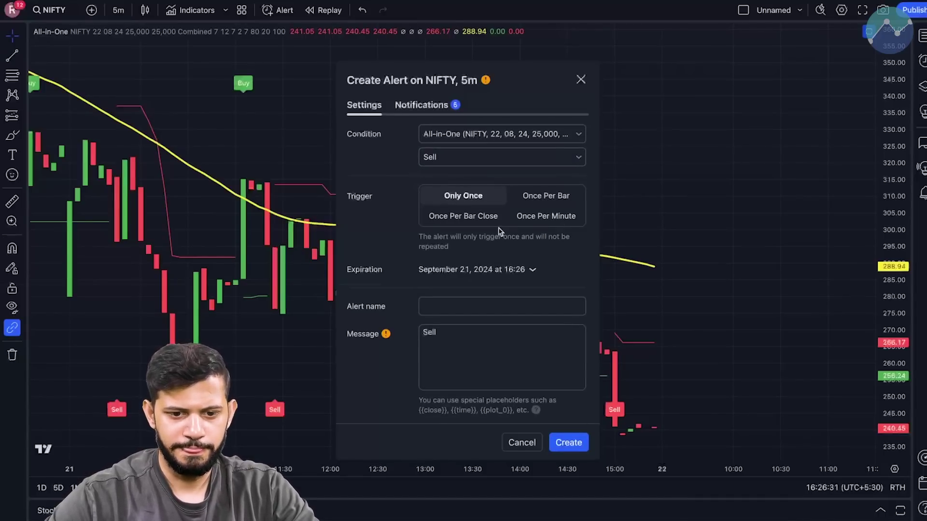
pyautogui.click(497, 217)
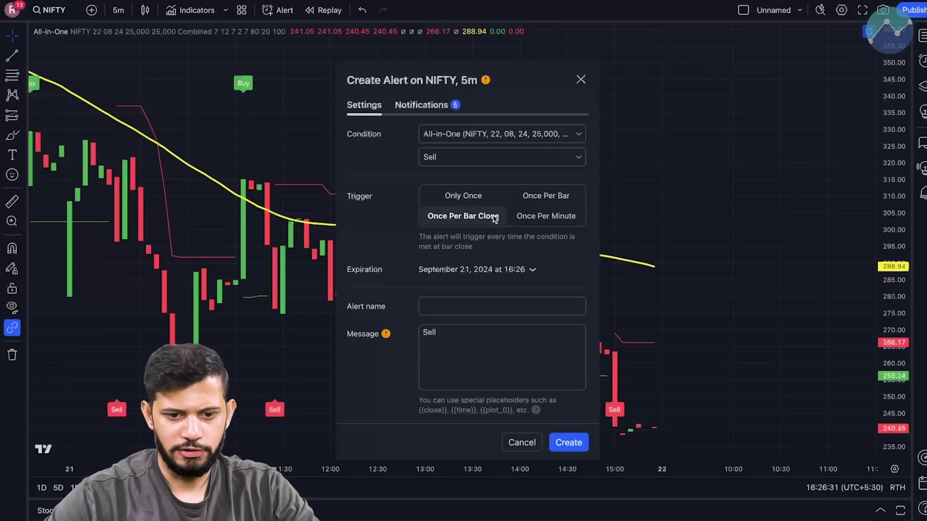
# Name the Sell alert "sell_signal_straddle" and replace its message with the copied JSON block containing the access token.
pyautogui.click(486, 306)
pyautogui.write('sell_')
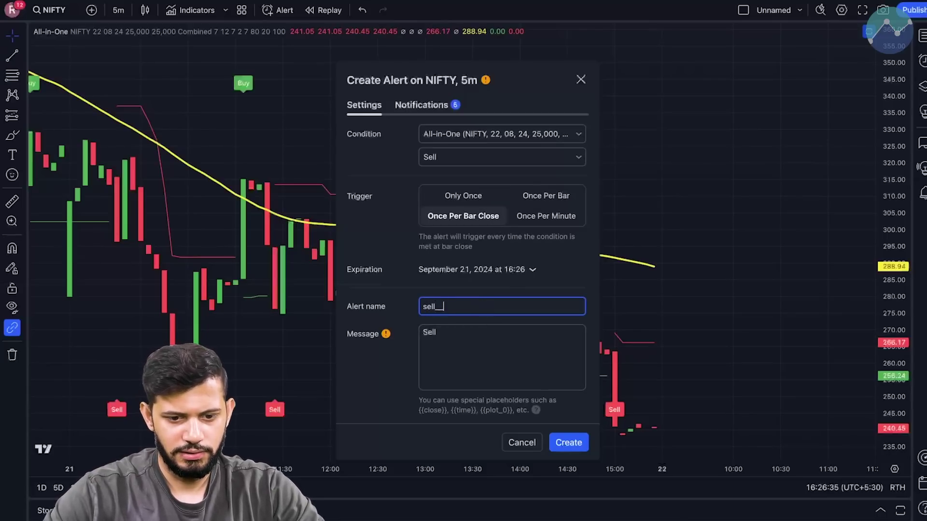
pyautogui.write('signal_straddle')
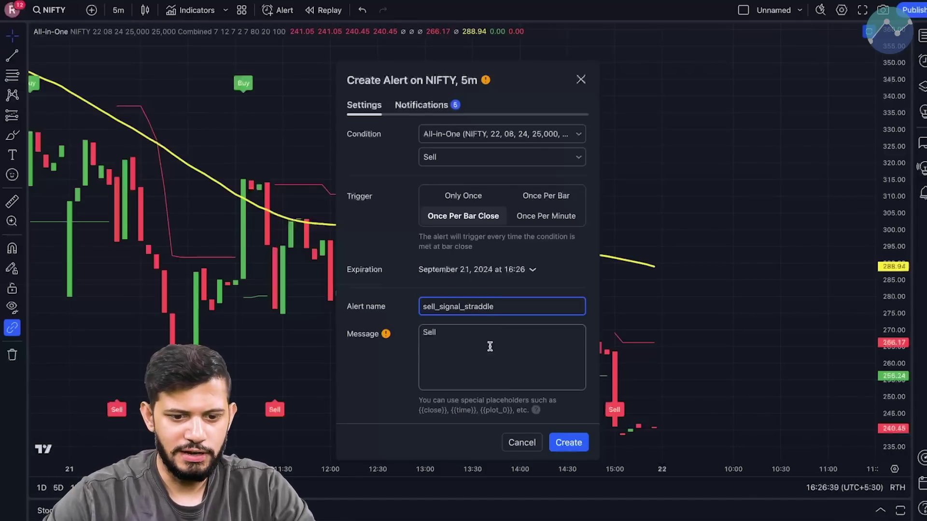
pyautogui.click(489, 336)
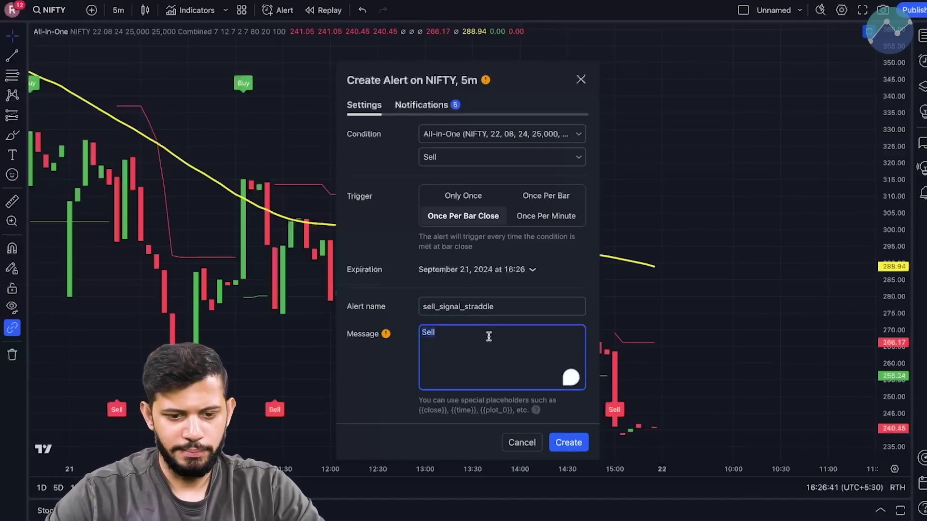
pyautogui.hotkey('ctrl', 'v')
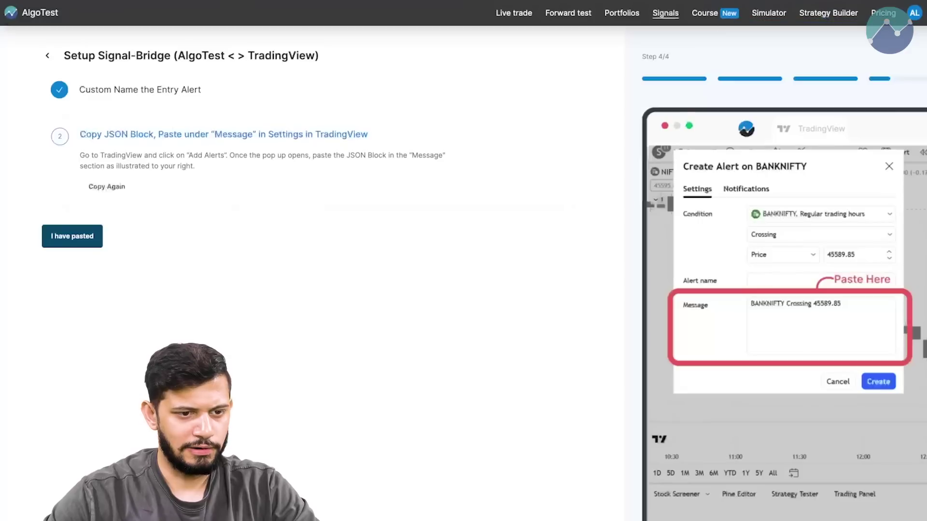
# Copy the entry webhook URL from AlgoTest, replace the Sell alert's webhook URL in TradingView with it and create the alert.
pyautogui.click(95, 242)
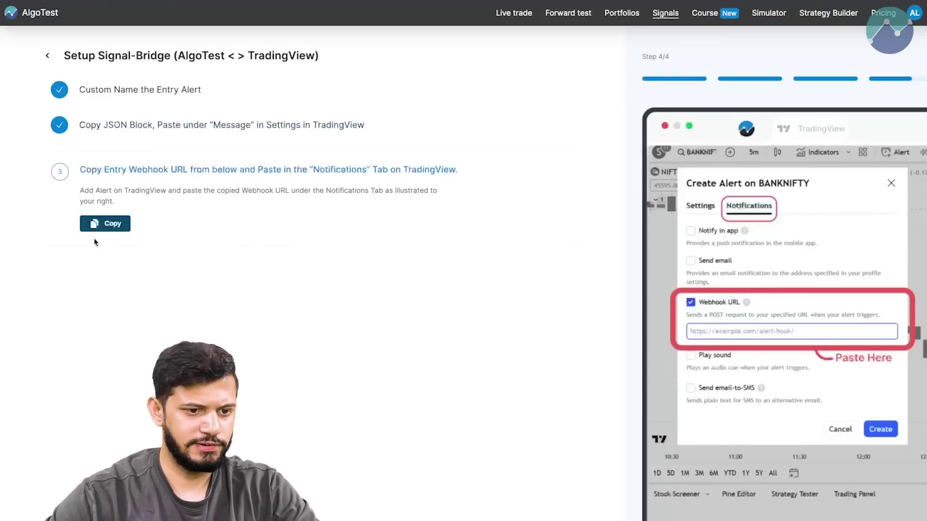
pyautogui.click(111, 224)
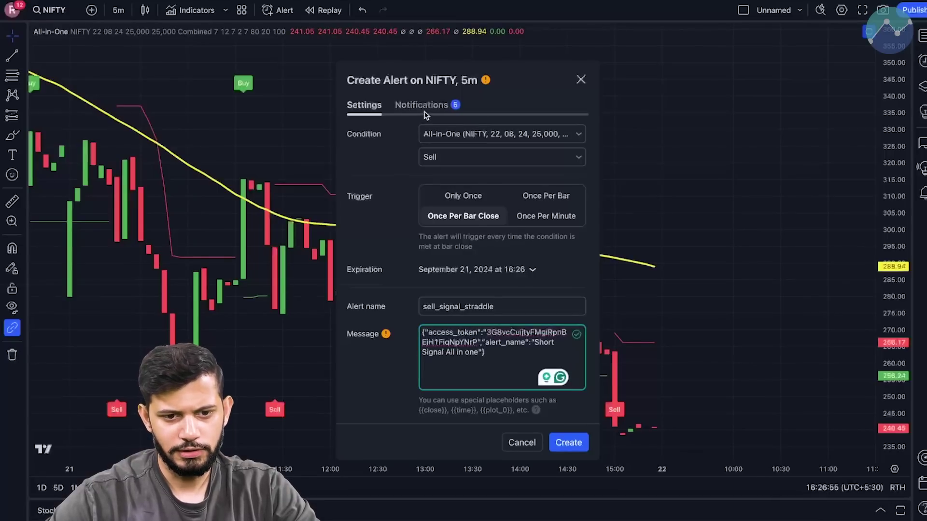
pyautogui.click(424, 106)
pyautogui.click(416, 288)
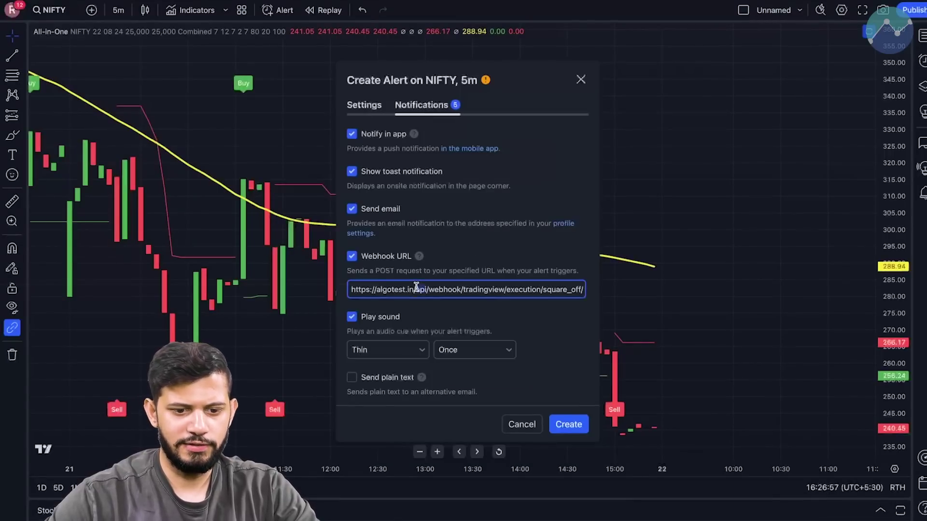
pyautogui.hotkey('ctrl', 'a')
pyautogui.press('BackSpace')
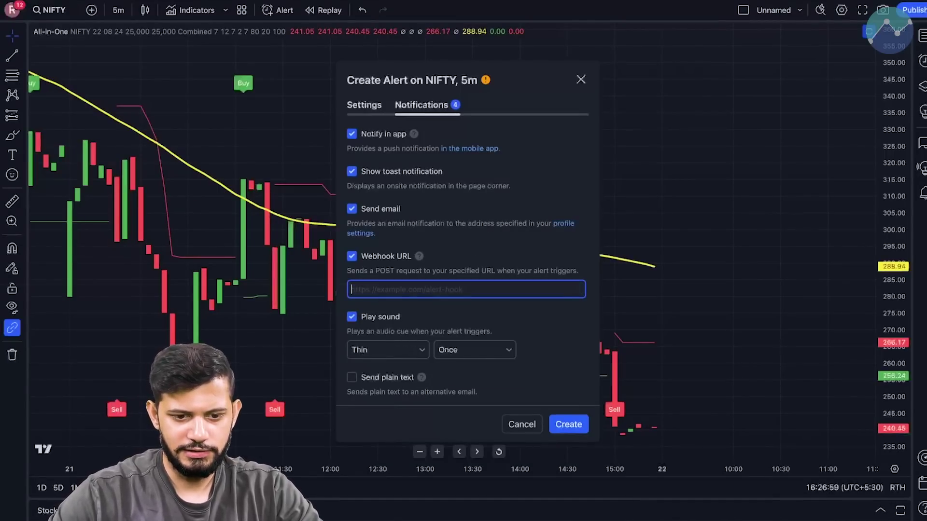
pyautogui.hotkey('ctrl', 'v')
pyautogui.click(481, 317)
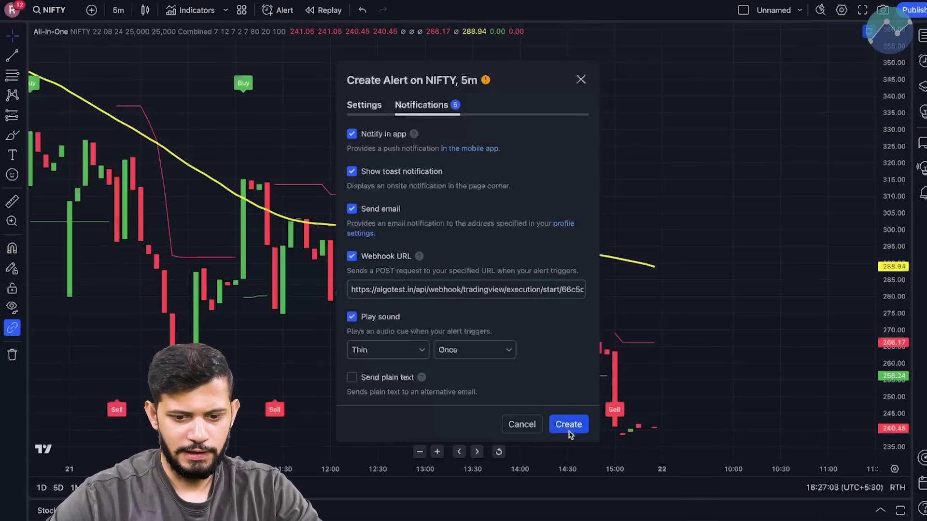
pyautogui.click(569, 424)
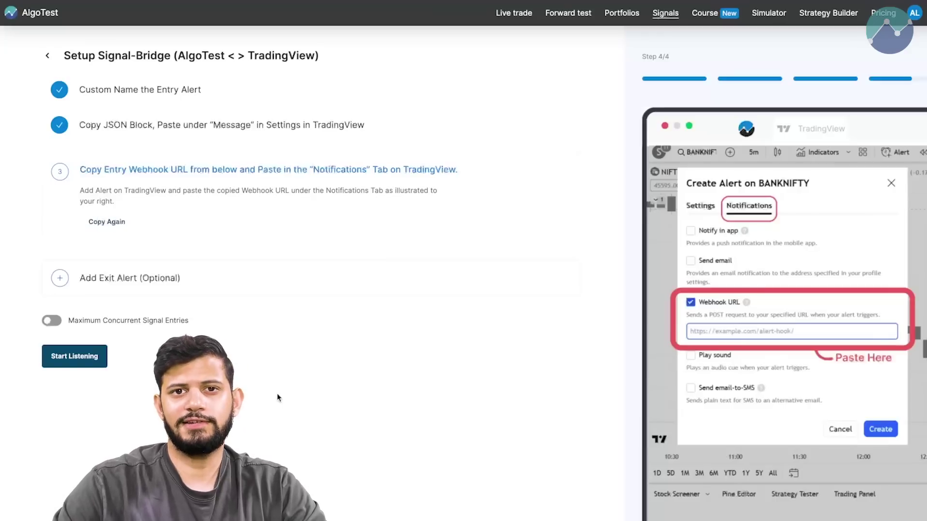
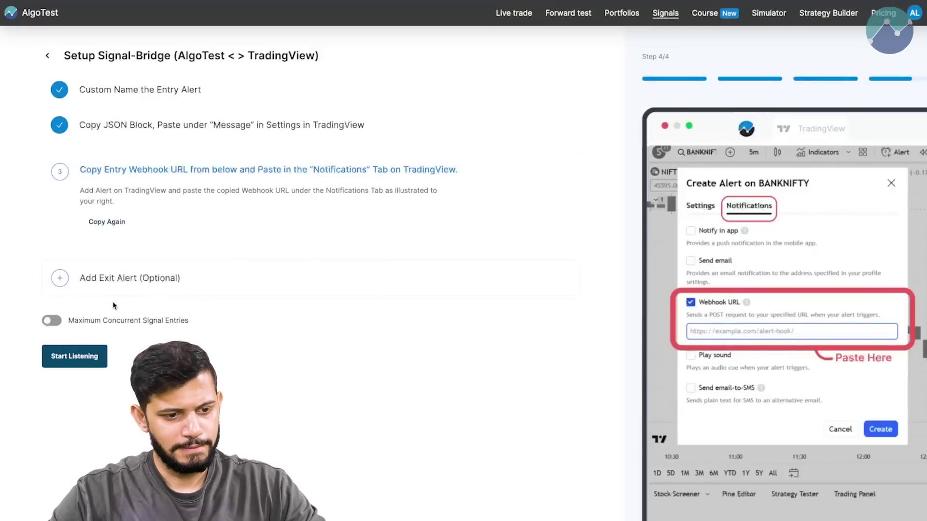
# Add an exit alert to AlgoTest's signal bridge, name it "Exit Alert All in one indicator", save it and copy its JSON block.
pyautogui.click(95, 286)
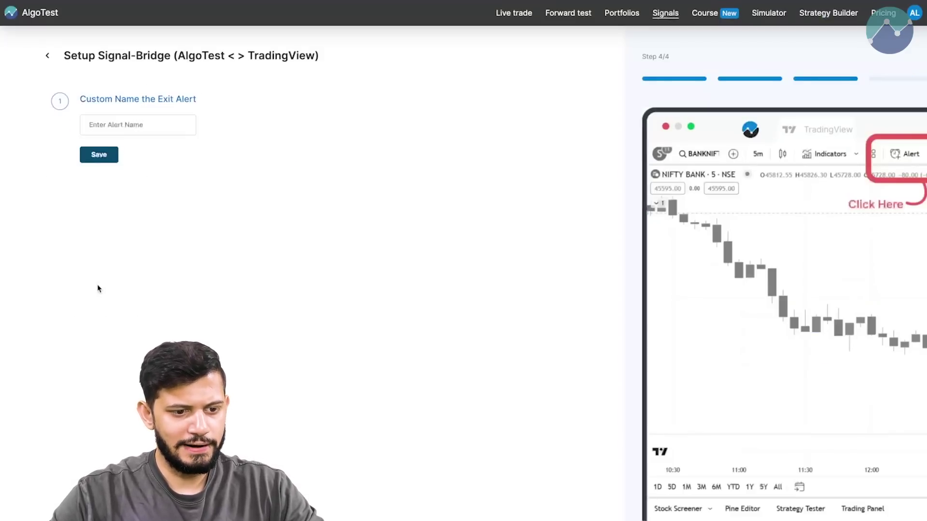
pyautogui.click(126, 124)
pyautogui.write('Exit Ale')
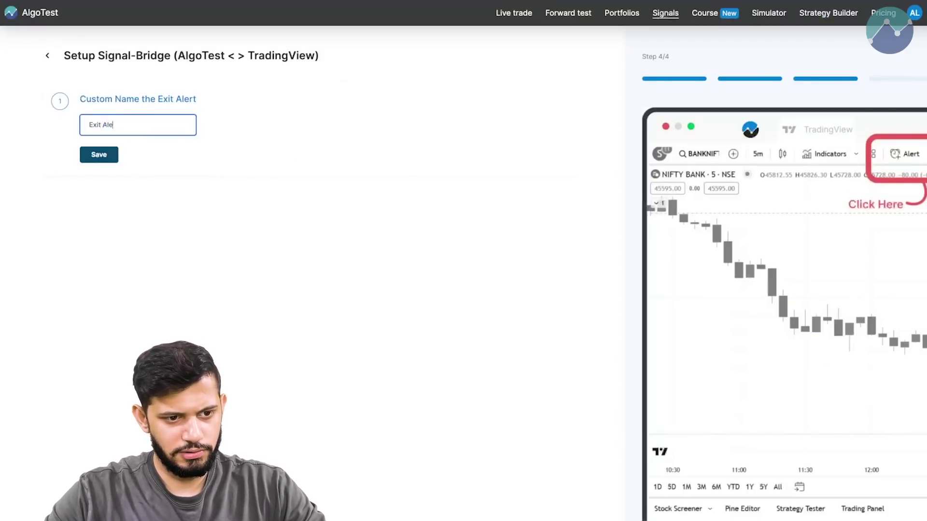
pyautogui.write('rt All In one indicator')
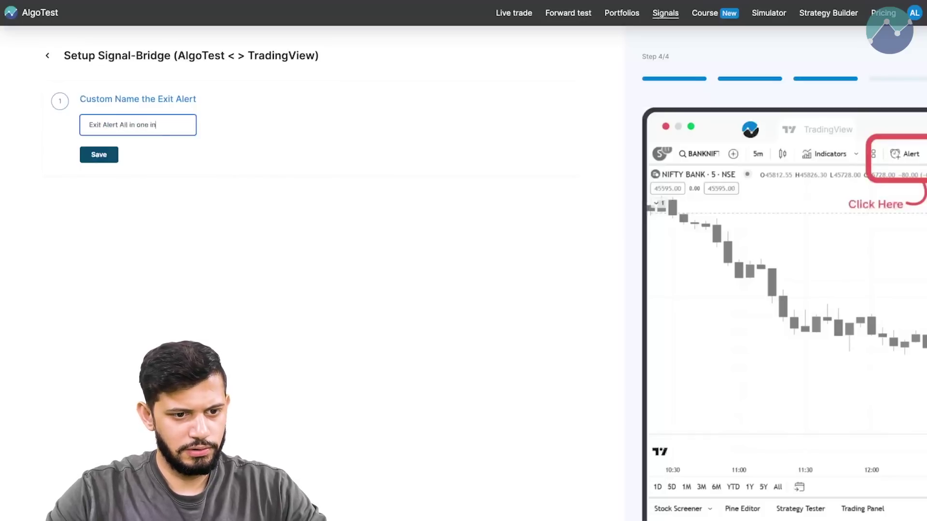
pyautogui.click(99, 155)
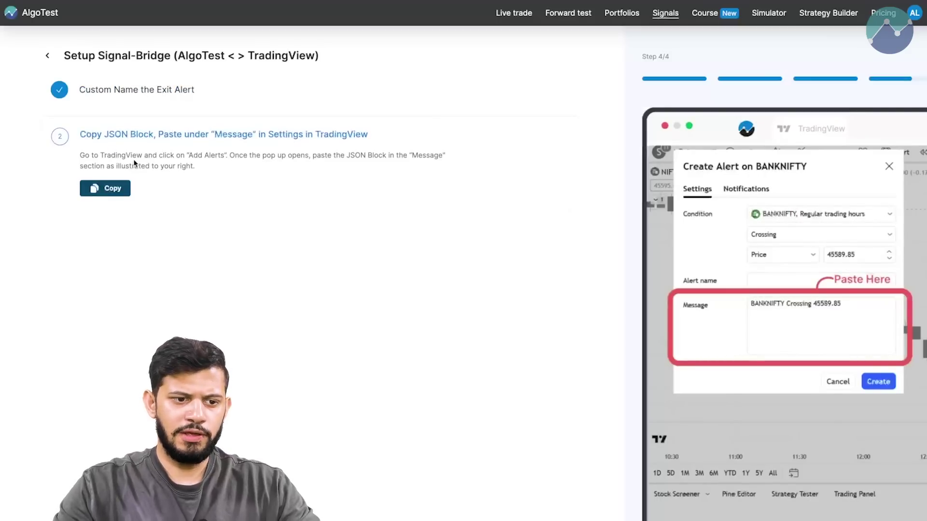
pyautogui.click(128, 188)
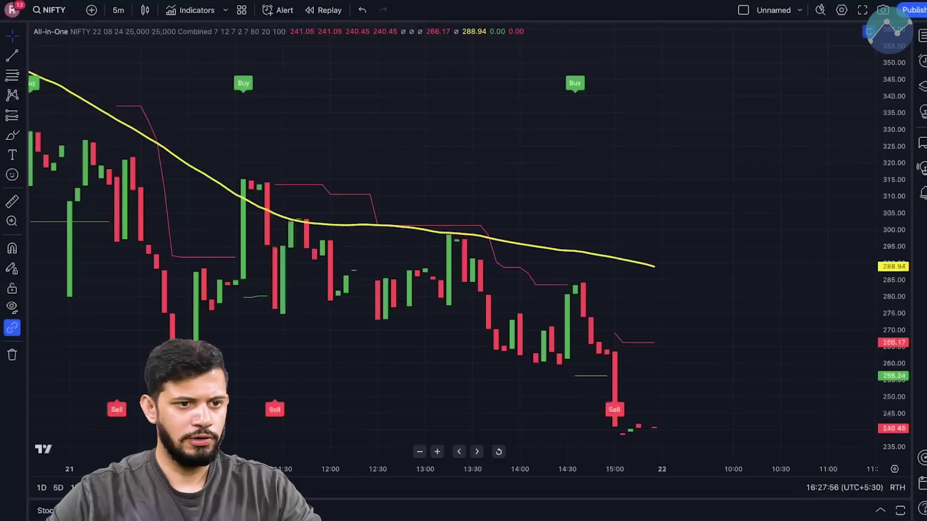
# Start a new alert on TradingView's NIFTY chart with the All-in-One indicator's Buy condition and the Once Per Bar Close trigger.
pyautogui.click(279, 10)
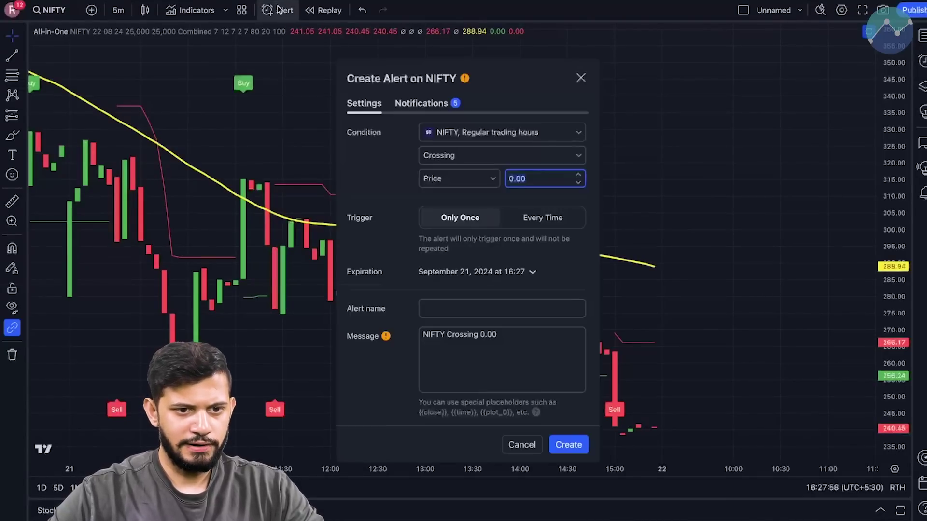
pyautogui.click(554, 133)
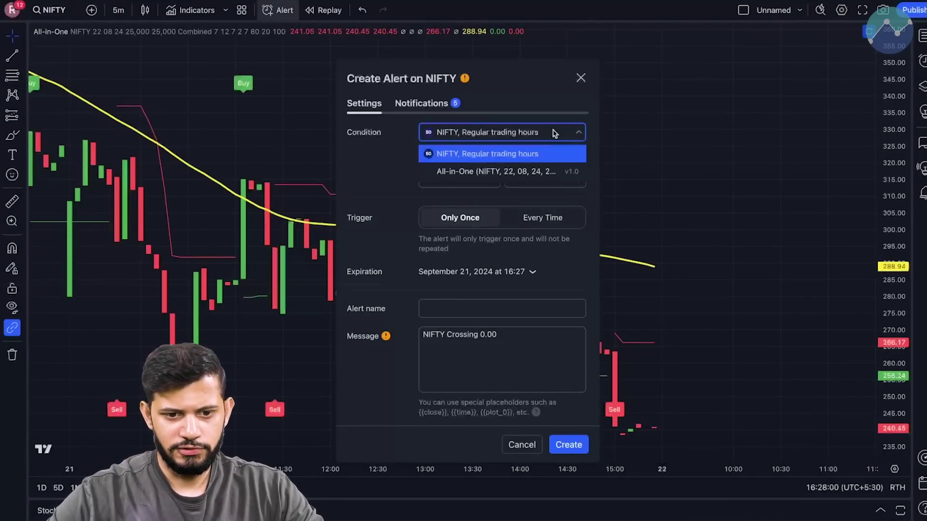
pyautogui.click(533, 174)
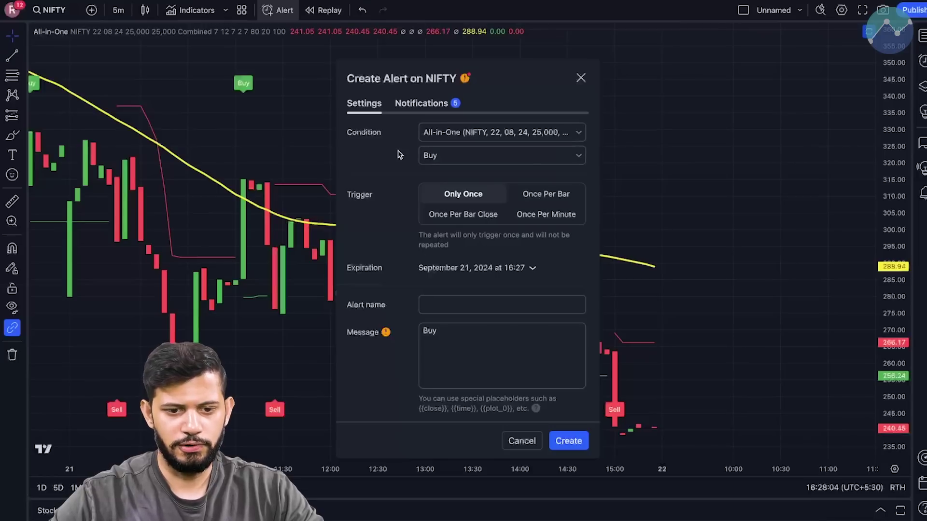
pyautogui.click(430, 155)
pyautogui.click(449, 191)
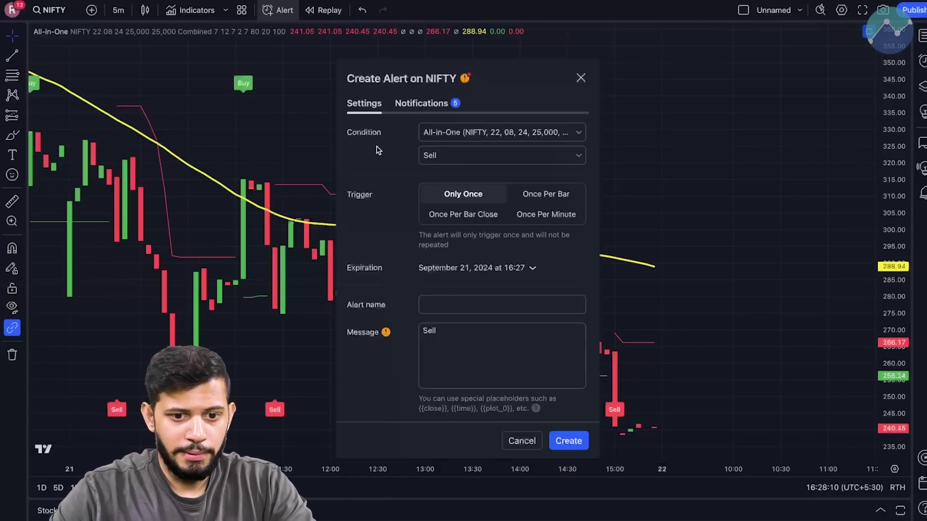
pyautogui.click(444, 155)
pyautogui.click(443, 176)
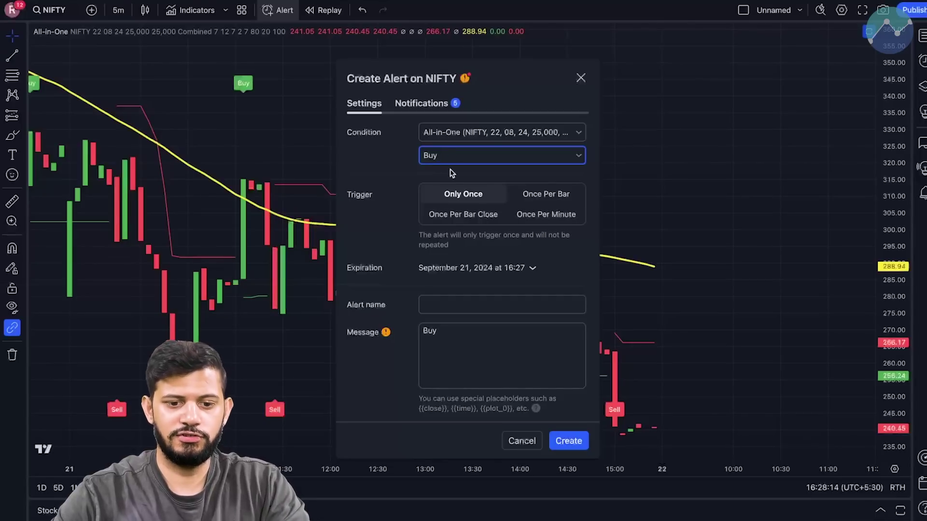
pyautogui.click(452, 214)
# Replace the Buy alert's message with the exit JSON block containing the access token, and name the alert "exit signal all in one".
pyautogui.click(444, 335)
pyautogui.doubleClick(444, 335)
pyautogui.hotkey('ctrl', 'v')
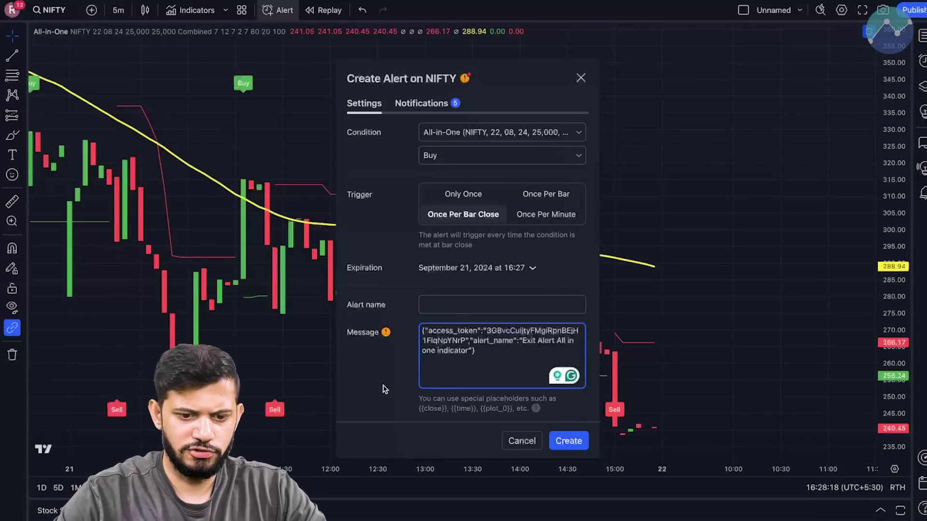
pyautogui.click(442, 301)
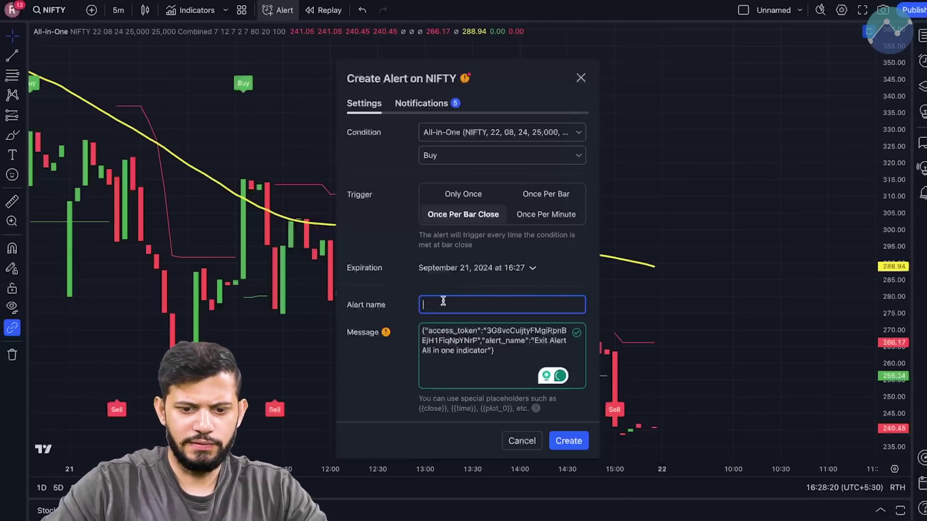
pyautogui.write('exit')
pyautogui.press('BackSpace')
pyautogui.press('BackSpace')
pyautogui.press('BackSpace')
pyautogui.press('BackSpace')
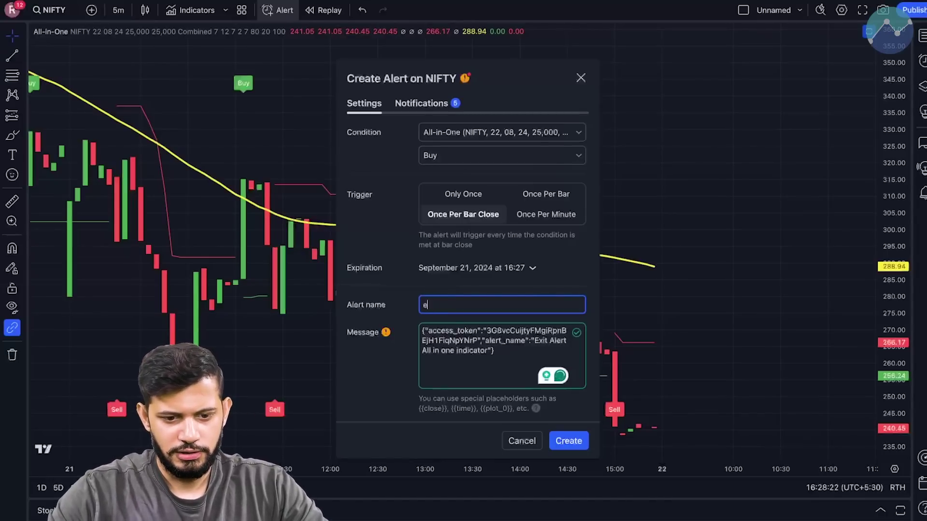
pyautogui.write('exit signal s')
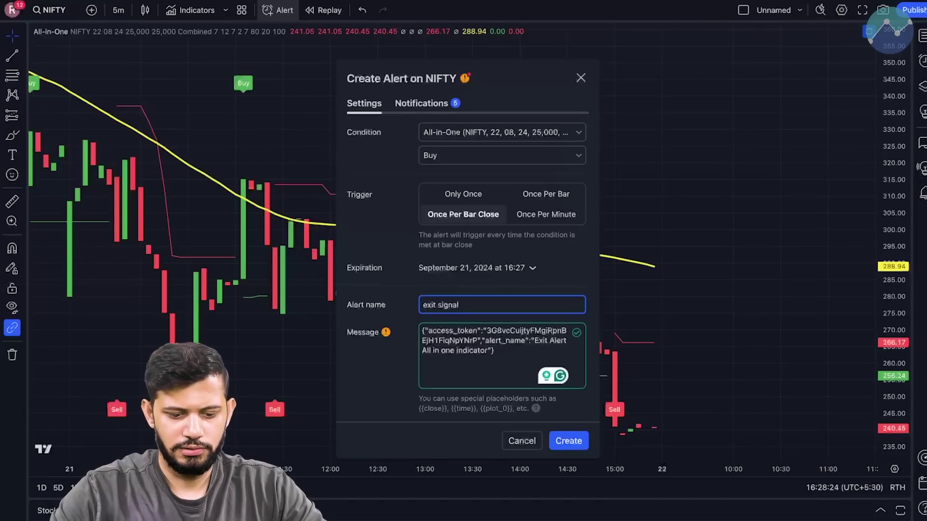
pyautogui.press('BackSpace')
pyautogui.write('all in one')
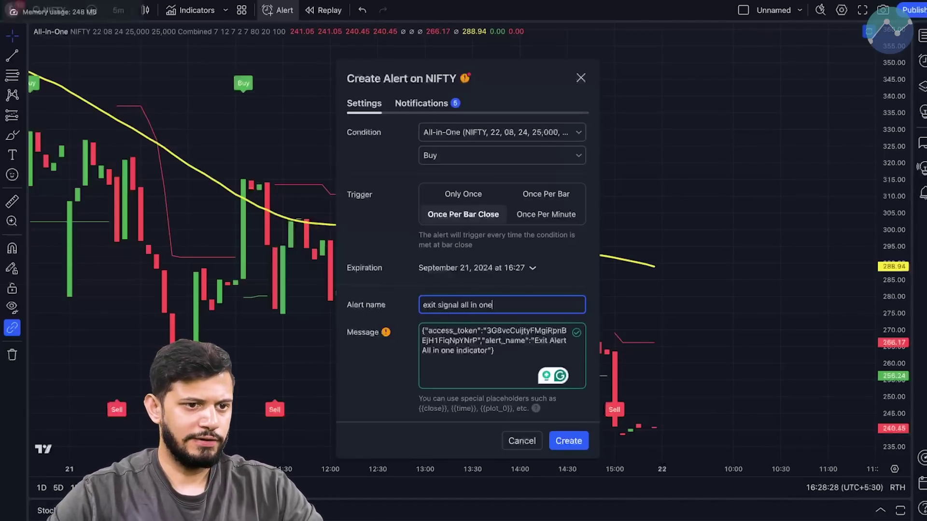
# Copy the exit webhook URL from AlgoTest, replace the Buy alert's webhook URL in TradingView with it and create the alert.
pyautogui.hotkey('alt', 'Tab')
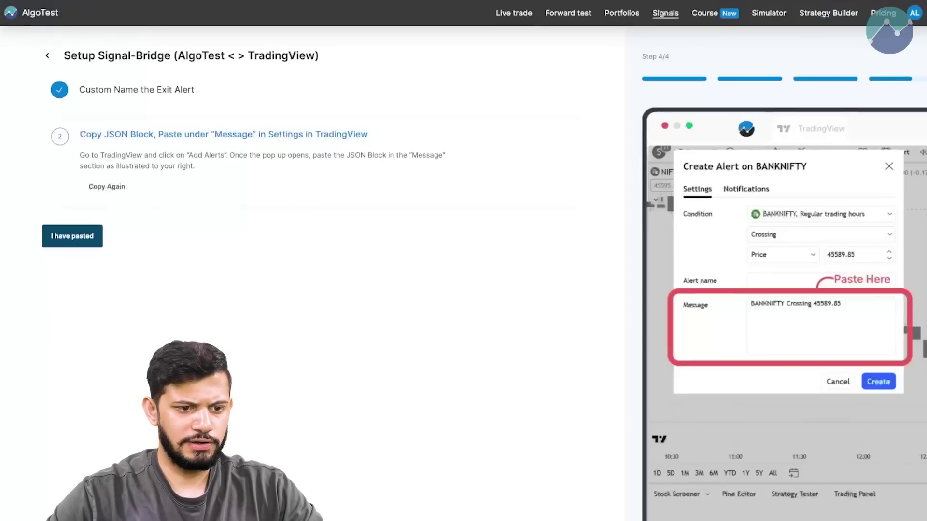
pyautogui.click(89, 243)
pyautogui.click(114, 224)
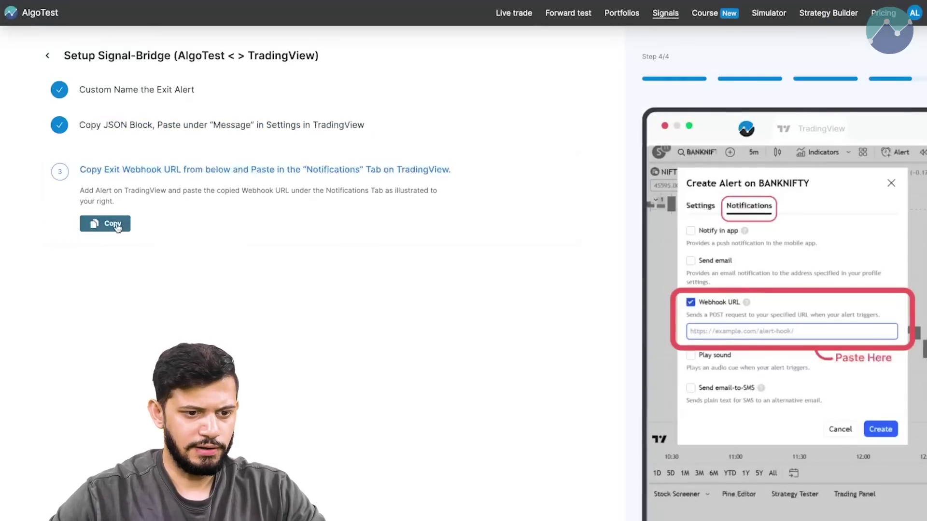
pyautogui.click(116, 224)
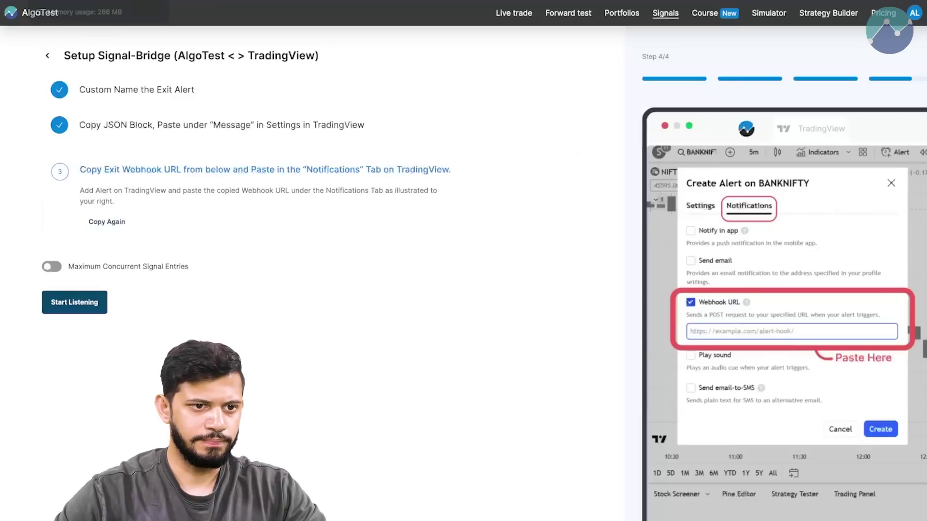
pyautogui.hotkey('ctrl', 'Tab')
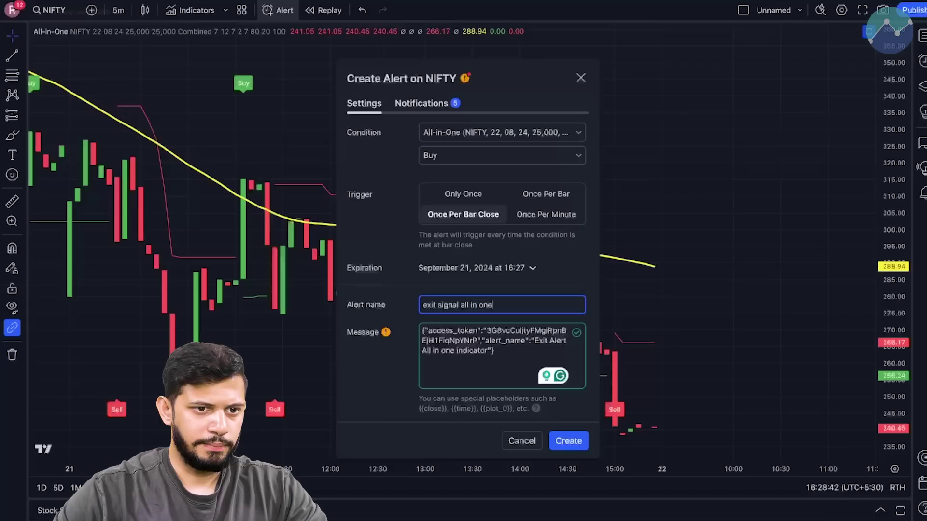
pyautogui.click(423, 104)
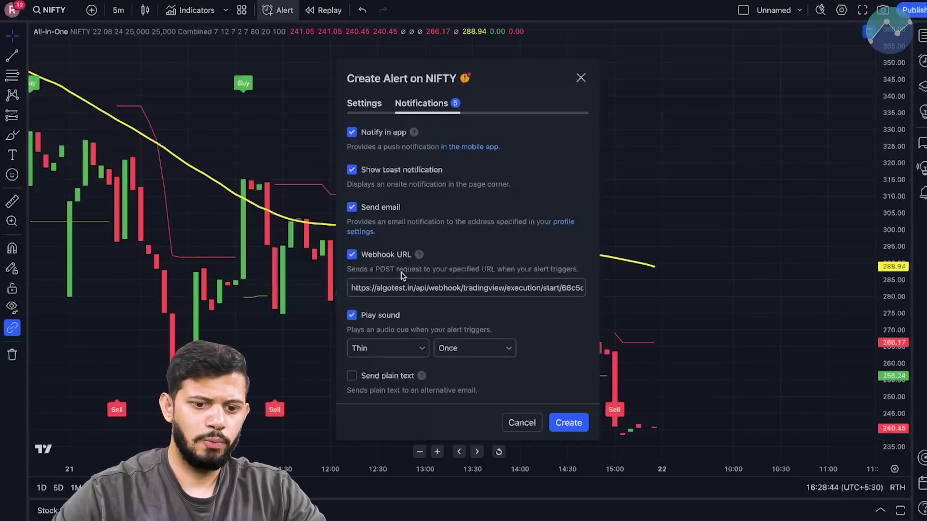
pyautogui.click(413, 288)
pyautogui.hotkey('ctrl', 'a')
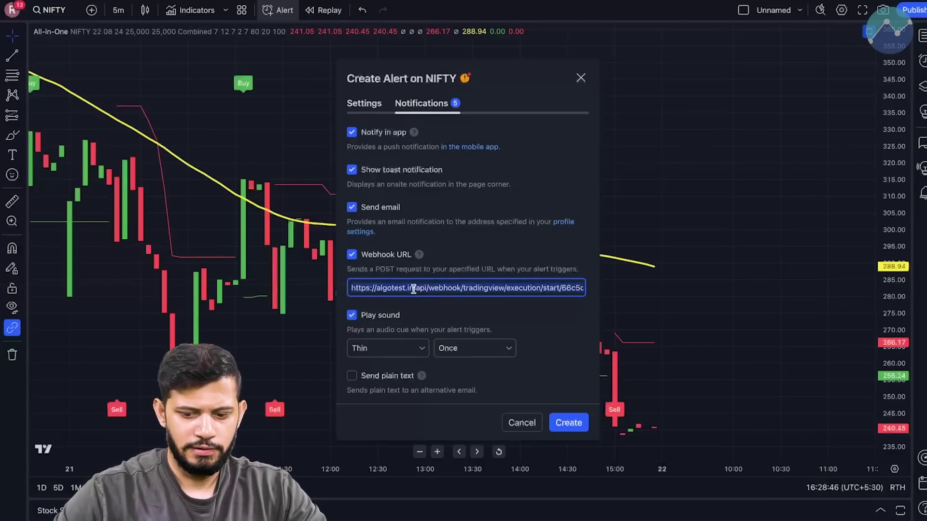
pyautogui.press('BackSpace')
pyautogui.hotkey('ctrl', 'v')
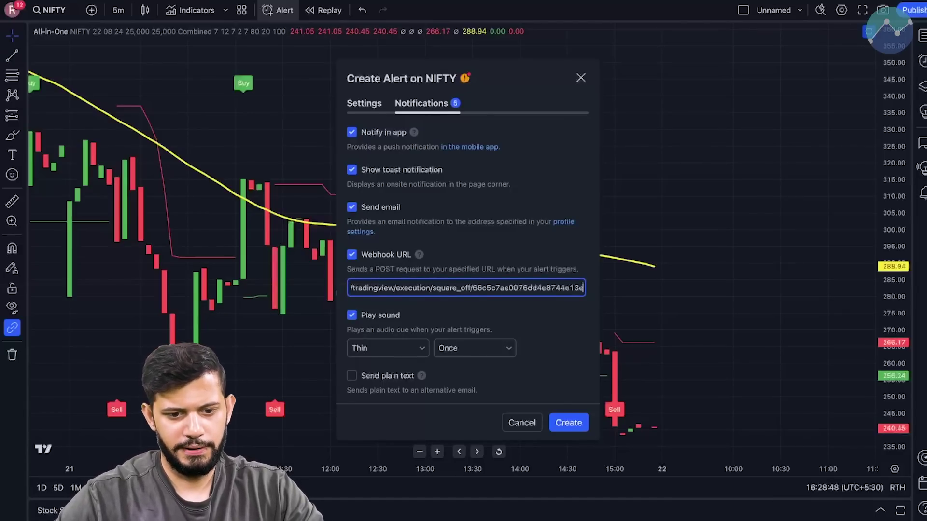
pyautogui.click(568, 423)
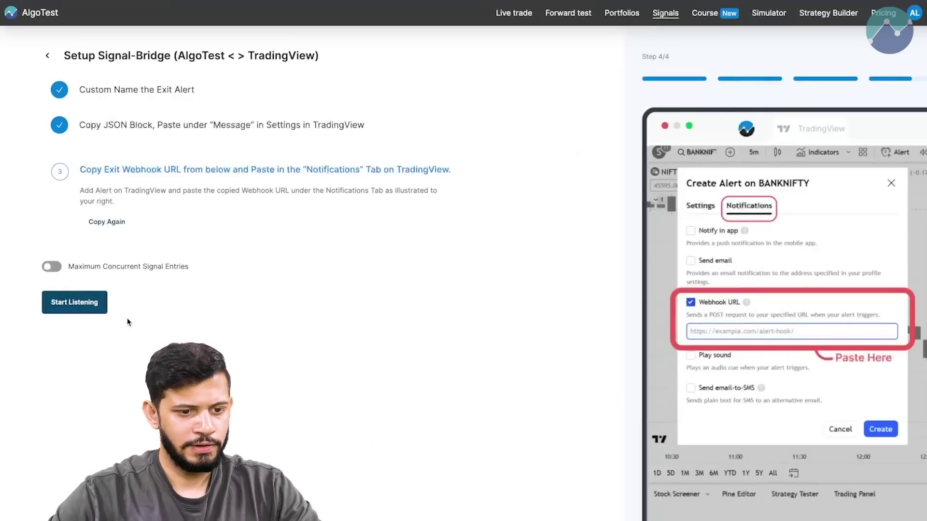
# Start listening for the TradingView entry and exit signals in AlgoTest's signal bridge.
pyautogui.click(74, 302)
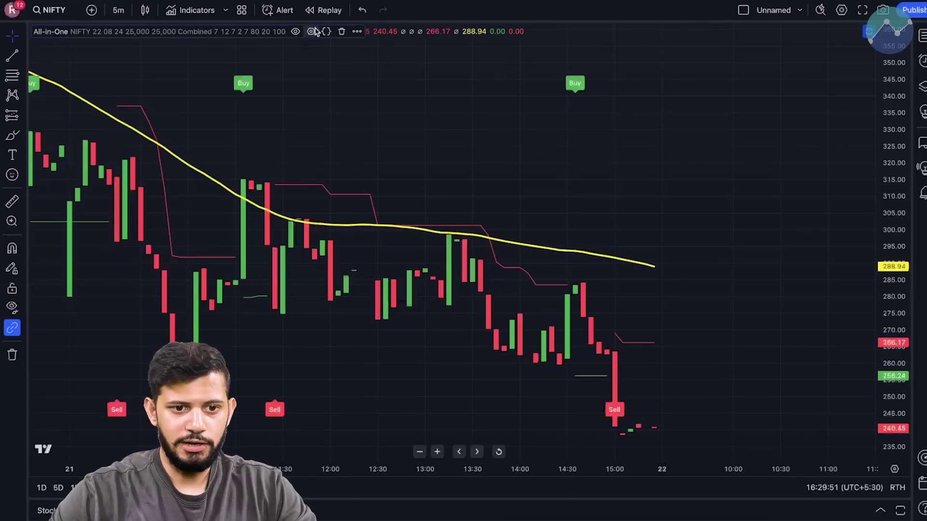
# Look at the All-in-One indicator's settings in TradingView, and review the signal plans on AlgoTest's pricing page.
pyautogui.click(311, 32)
pyautogui.scroll(-2, 437, 252)
pyautogui.scroll(-1, 437, 252)
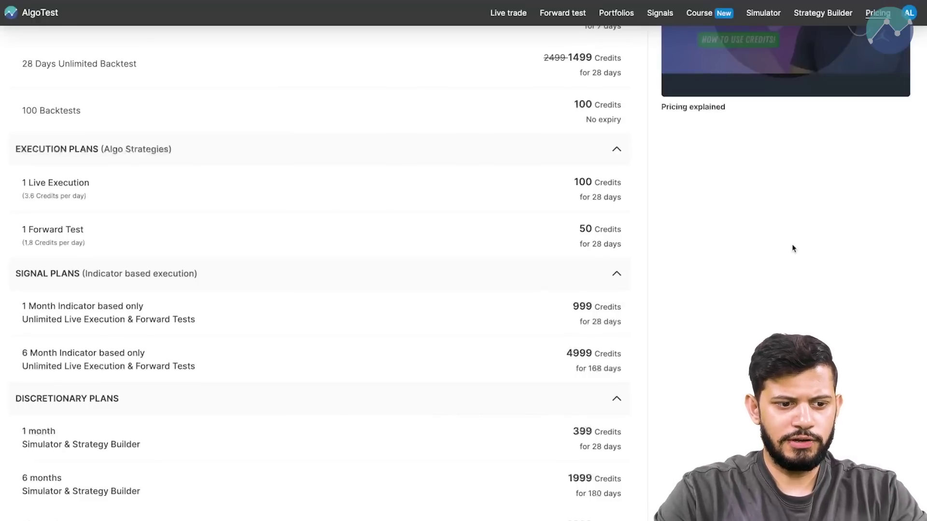
pyautogui.scroll(-2, 163, 318)
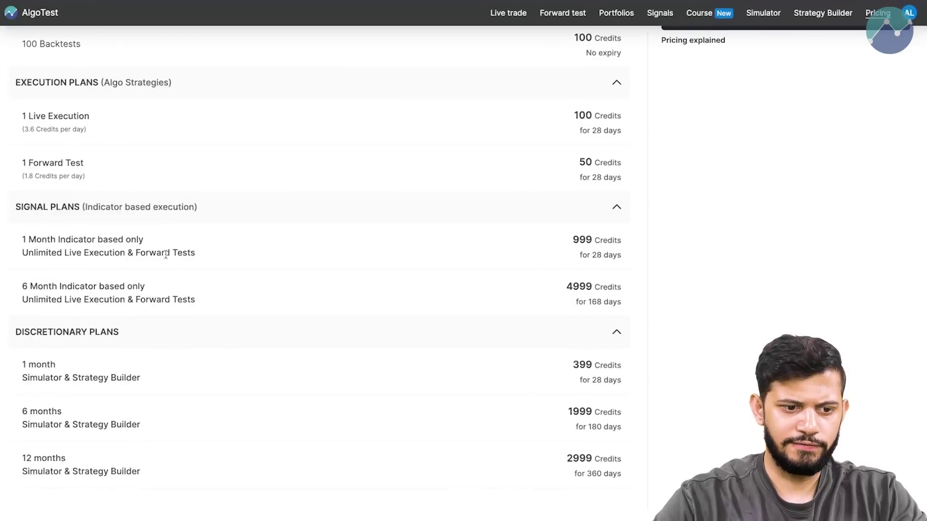